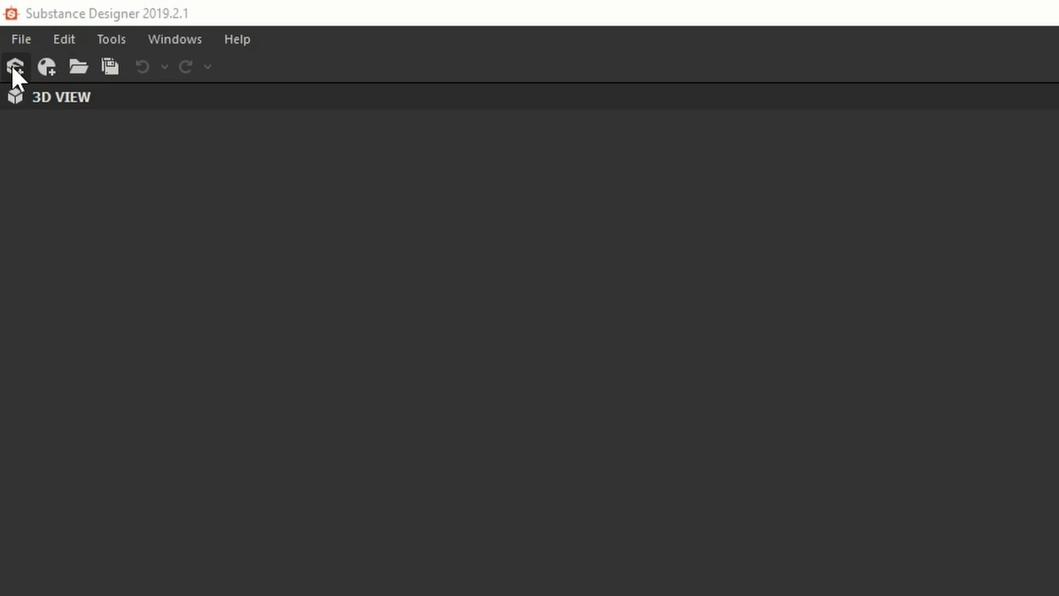
Start a new Substance graph and look through the available templates, including AxF to PBR Metallic Roughness and the Painter Filter variants.
left_click(12, 67)
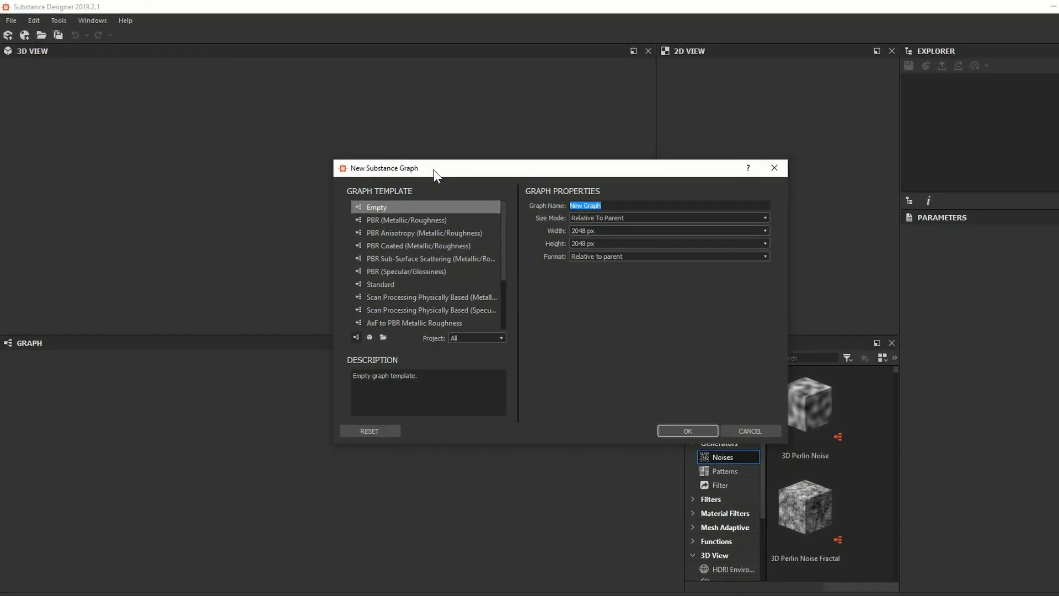
left_click_drag(568, 225, 448, 221)
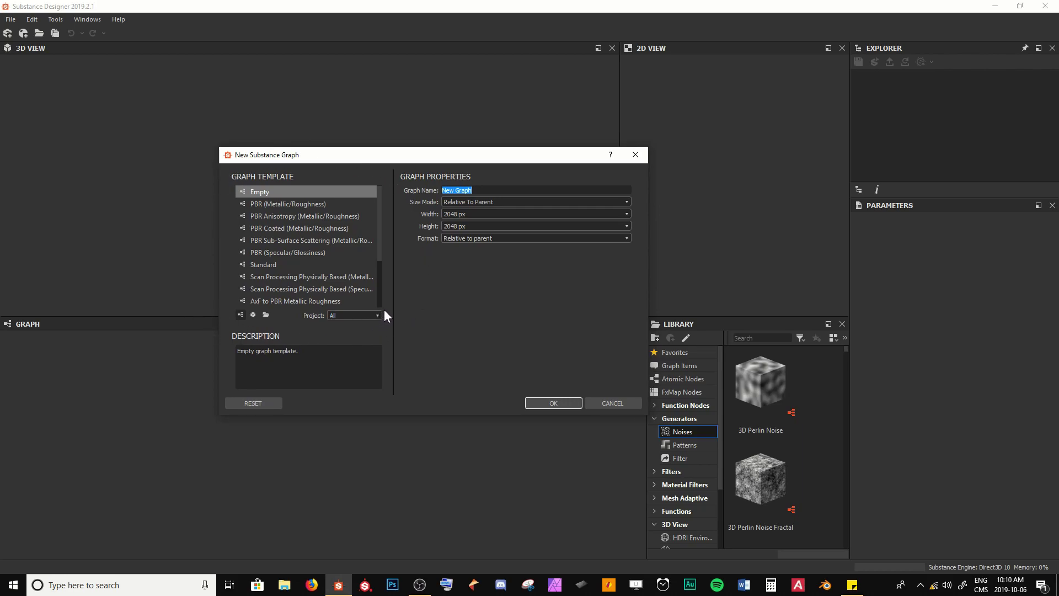
scroll(349, 253, "down", 3)
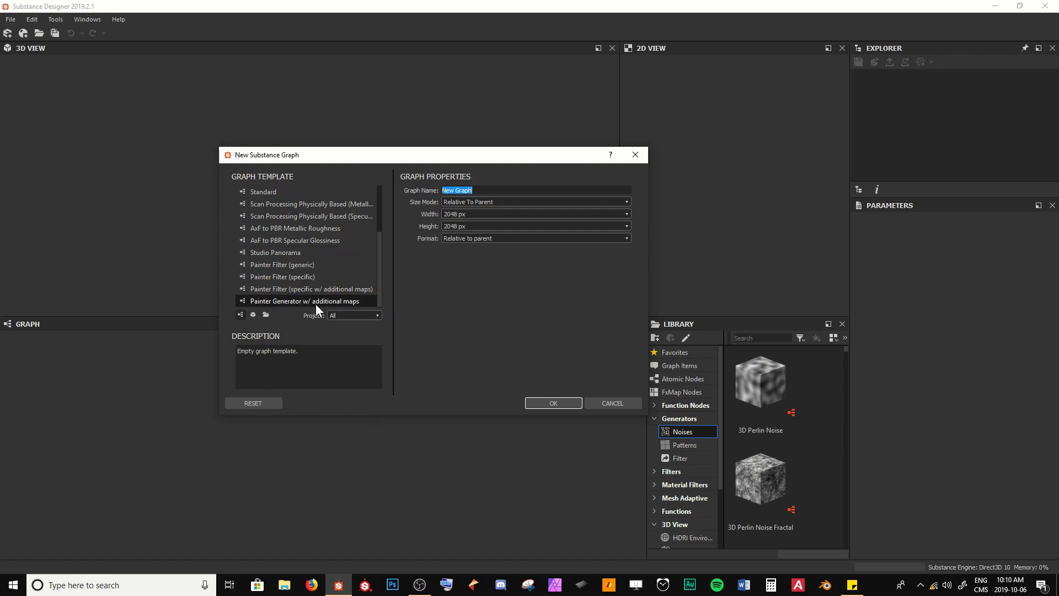
left_click(307, 229)
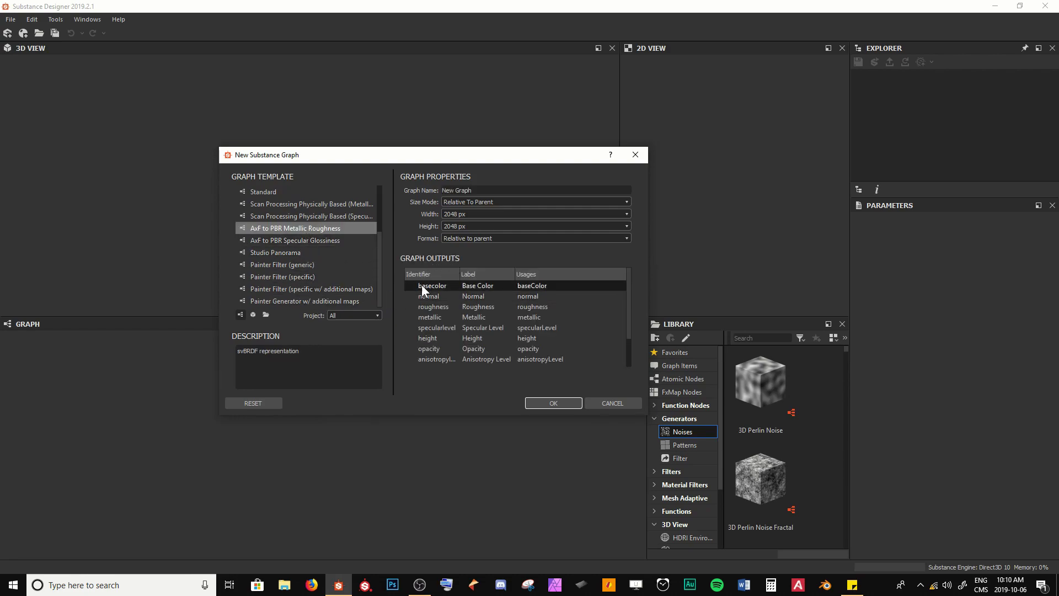
left_click(334, 279)
left_click(309, 264)
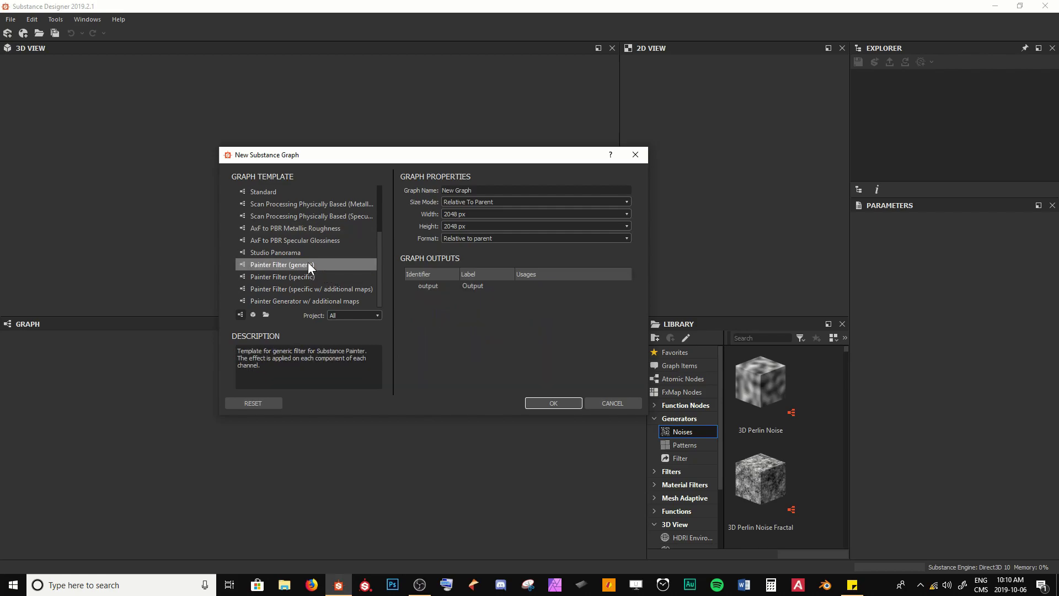
left_click(298, 289)
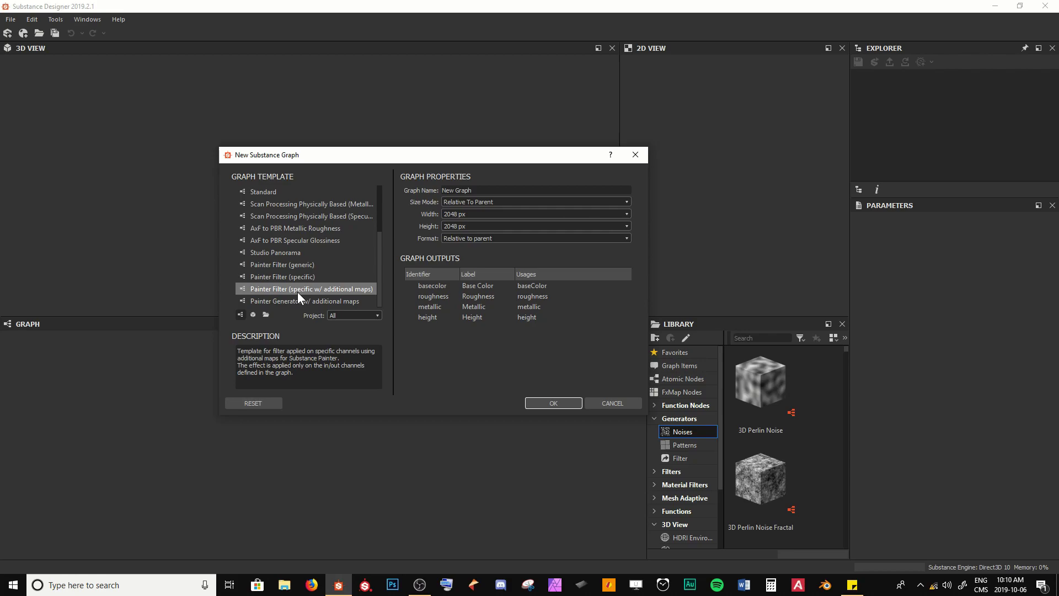
scroll(294, 291, "up", 2)
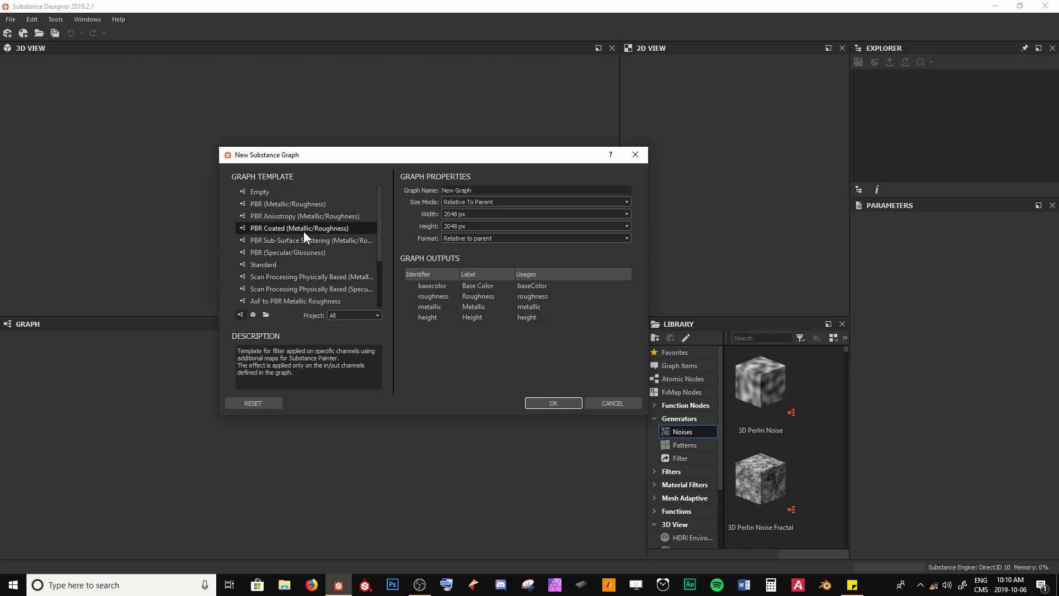
Create the graph from the PBR (Metallic/Roughness) template with the name My Custom Template.
left_click(290, 206)
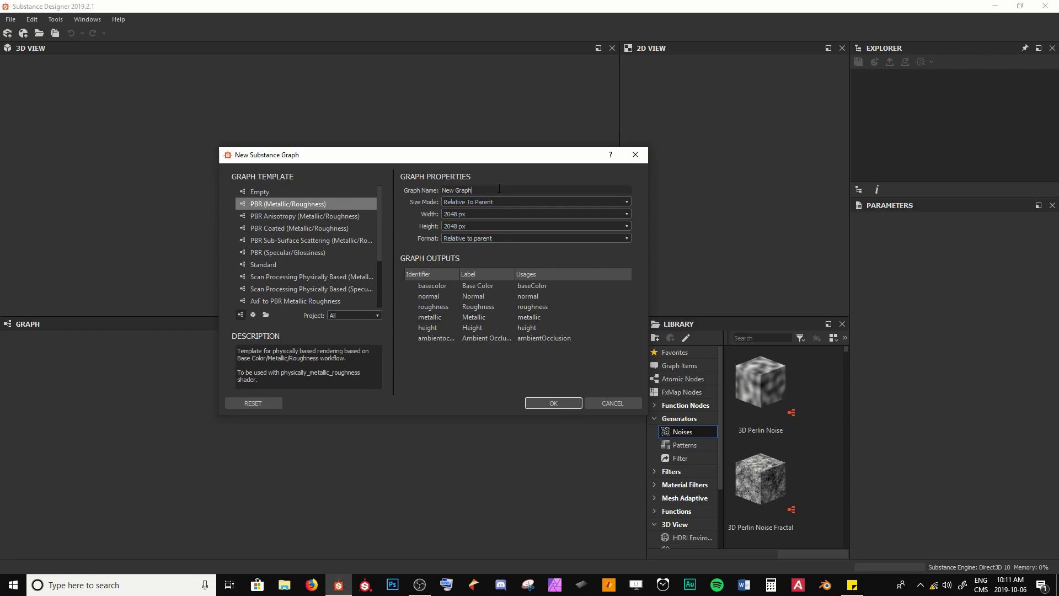
mouse_move(473, 189)
left_mouse_down()
mouse_move(441, 190)
mouse_move(492, 188)
left_mouse_up()
type("My Custom Template")
mouse_move(490, 201)
left_click(553, 402)
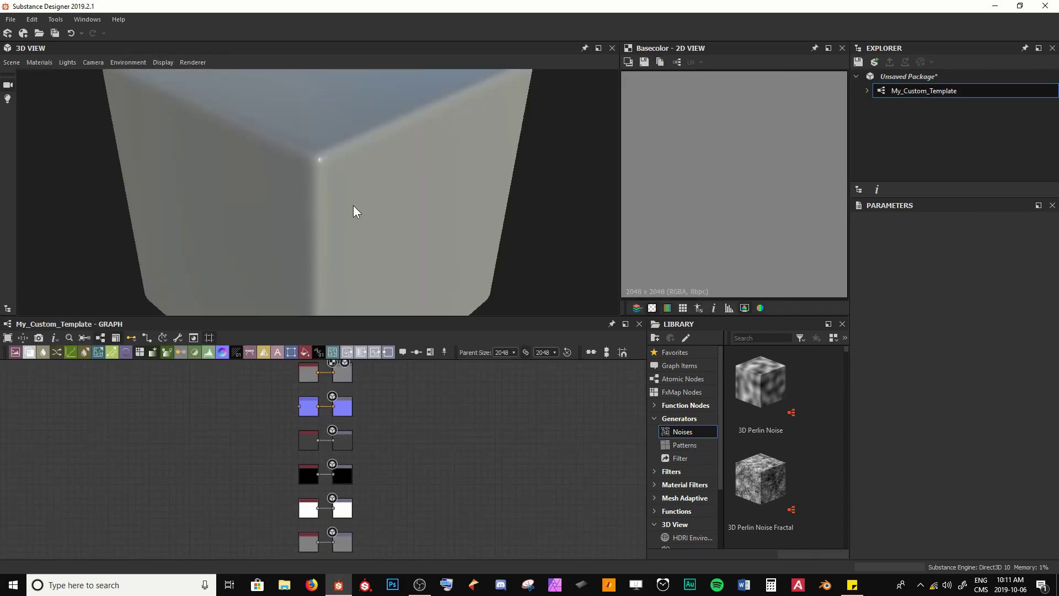
Bring the whole cube into view in the 3D preview and enlarge the graph area in height.
scroll(356, 210, "down", 5)
left_click_drag(389, 207, 376, 208)
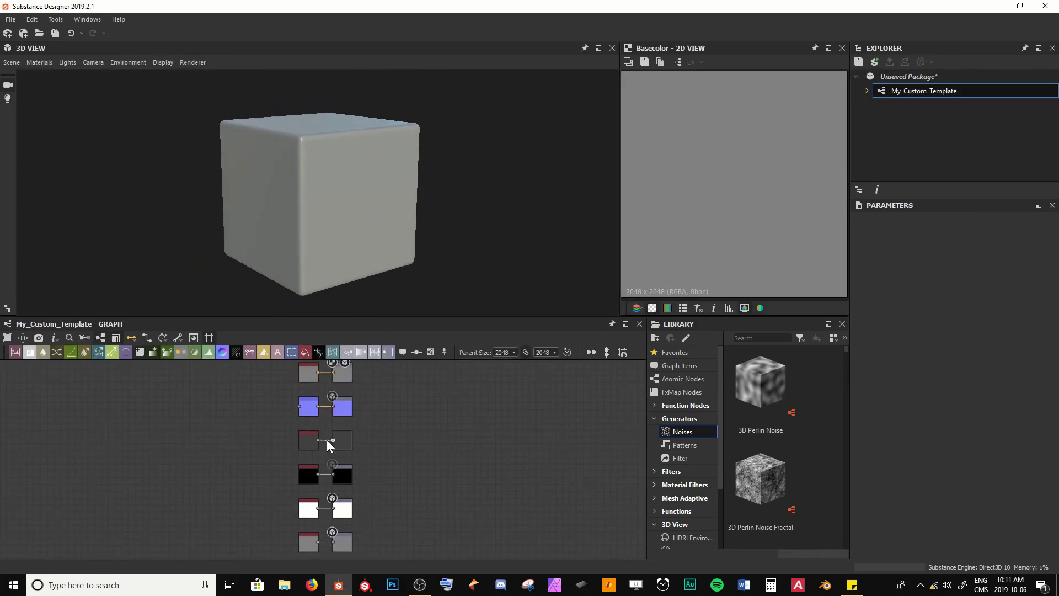
scroll(318, 419, "down", 2)
middle_click_drag(283, 438, 335, 438)
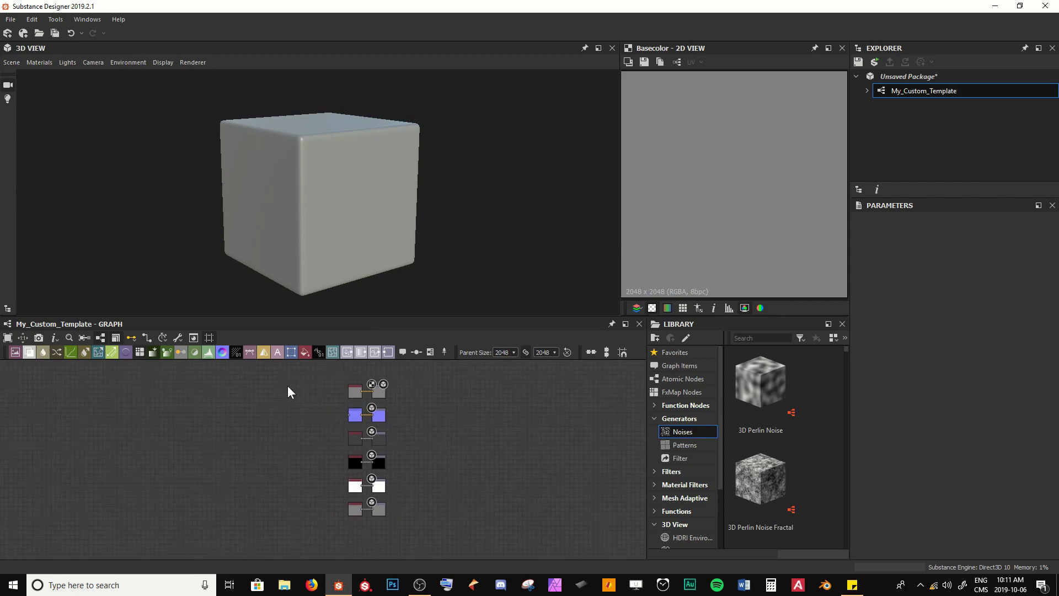
scroll(406, 433, "up", 4)
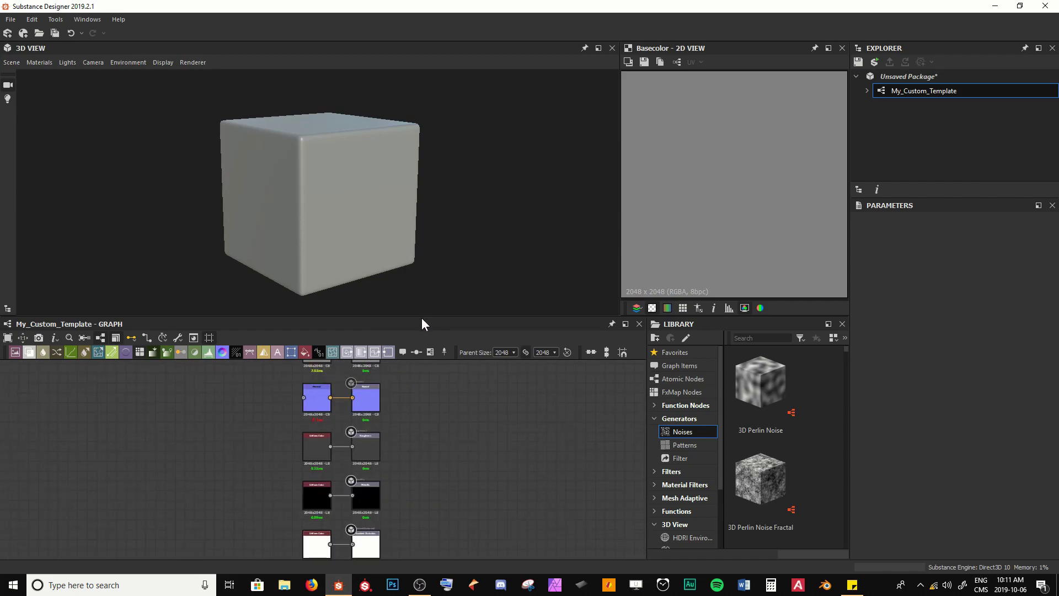
left_click_drag(422, 318, 443, 252)
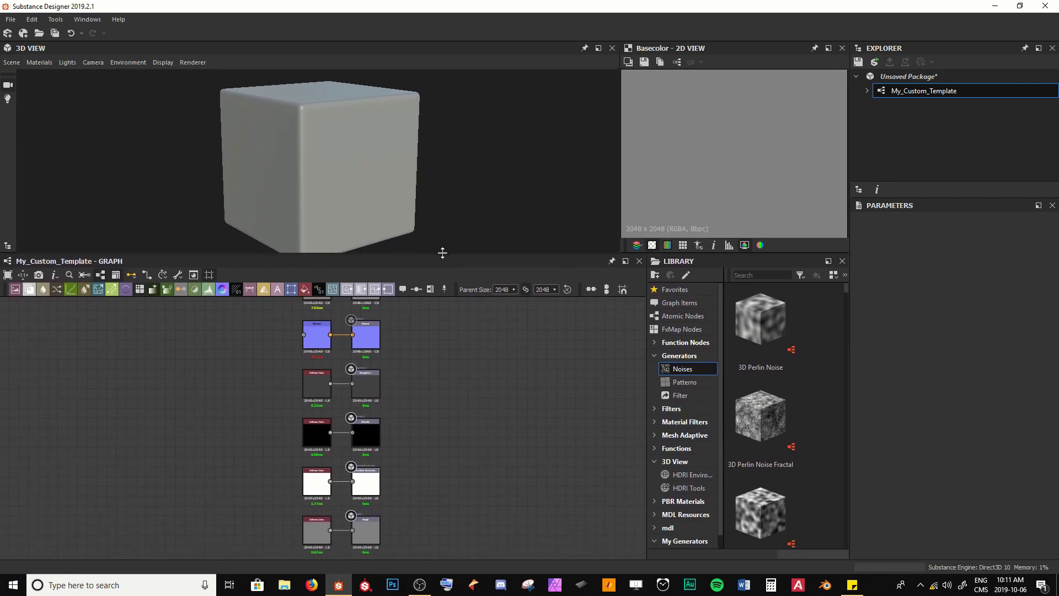
Examine the template's node pairs in the graph, from Base Color down to Height.
scroll(370, 311, "up", 4)
middle_click_drag(353, 344, 360, 488)
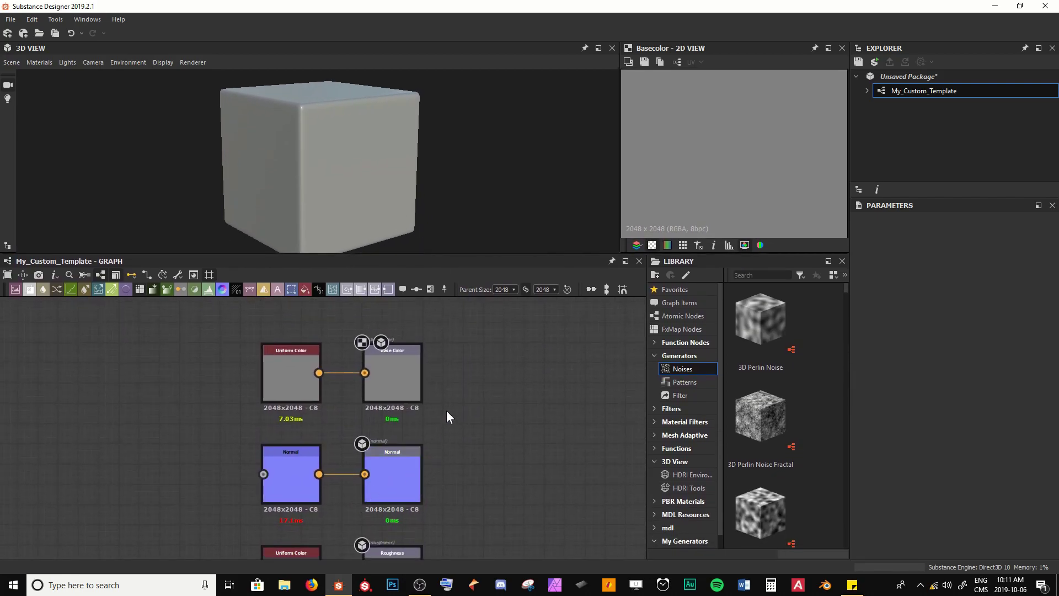
middle_click_drag(429, 410, 468, 292)
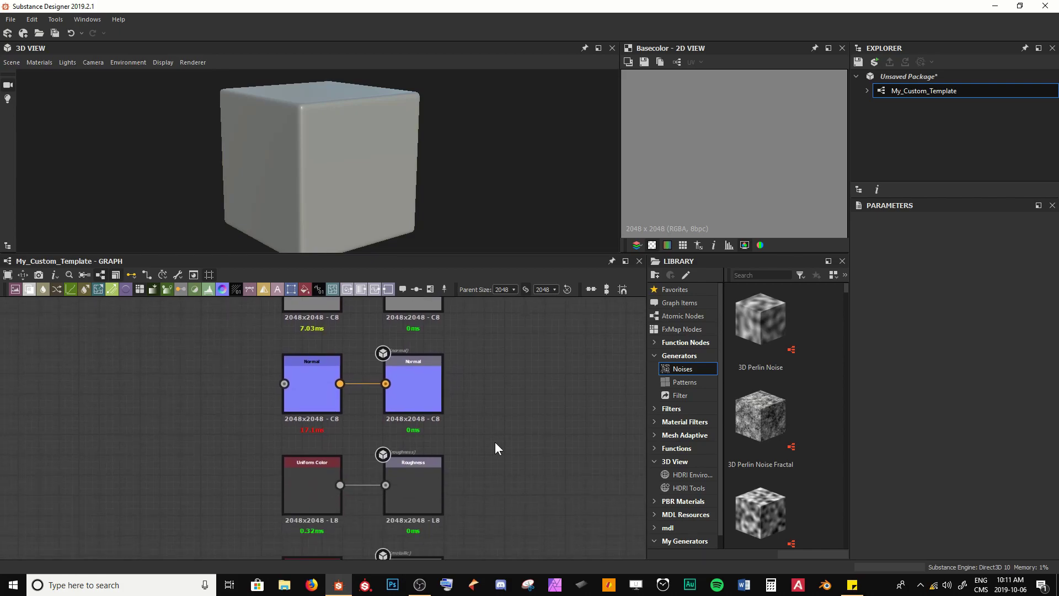
middle_click_drag(484, 449, 472, 325)
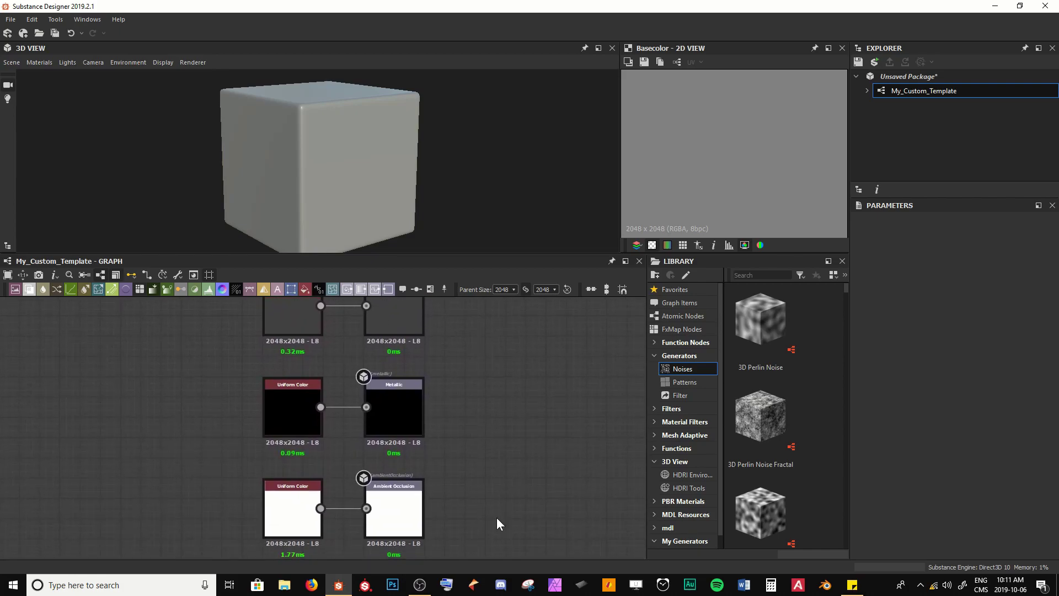
middle_click_drag(497, 517, 448, 413)
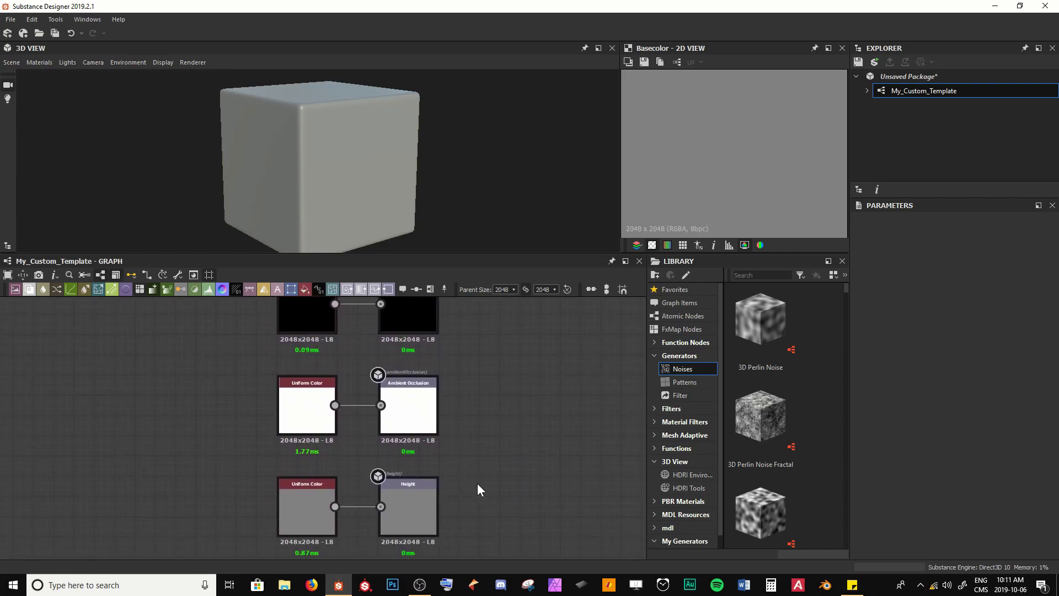
scroll(477, 483, "down", 5)
middle_click_drag(280, 402, 324, 455)
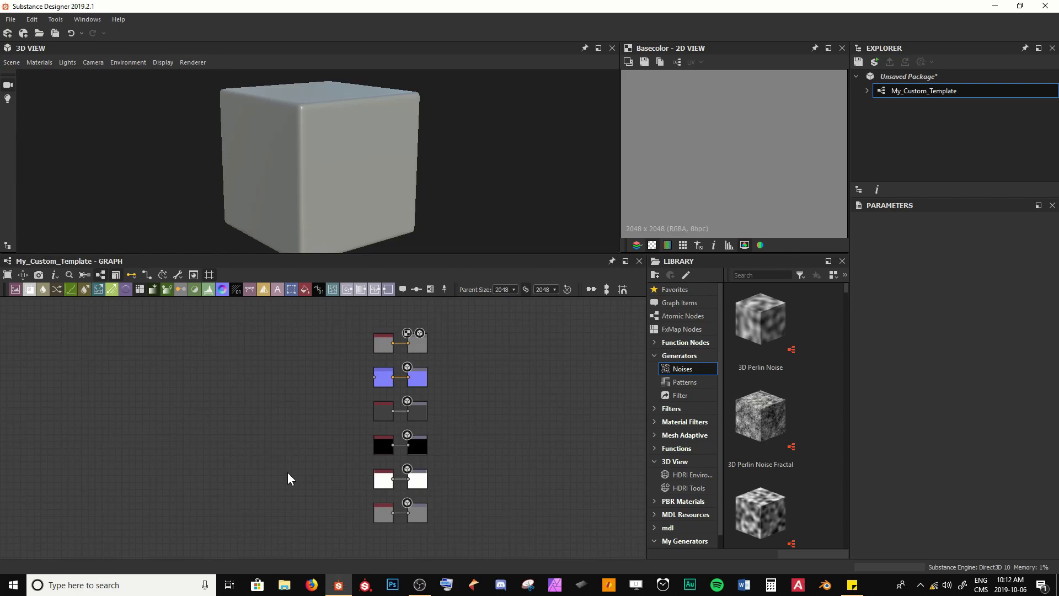
Add a Base Material node to the empty area beside the template's node pairs.
scroll(287, 472, "up", 3)
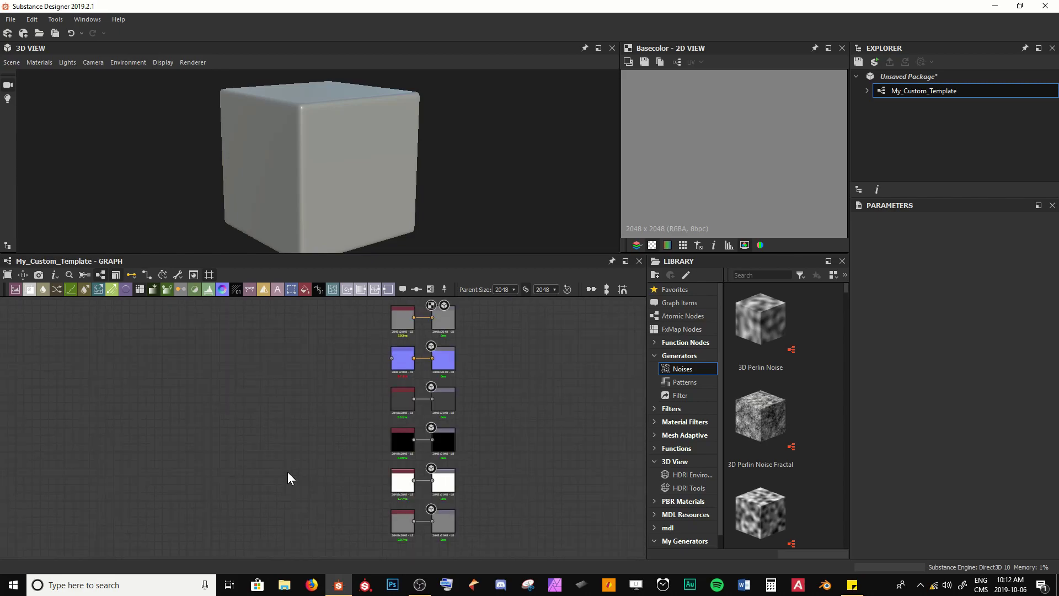
key("space")
type("base")
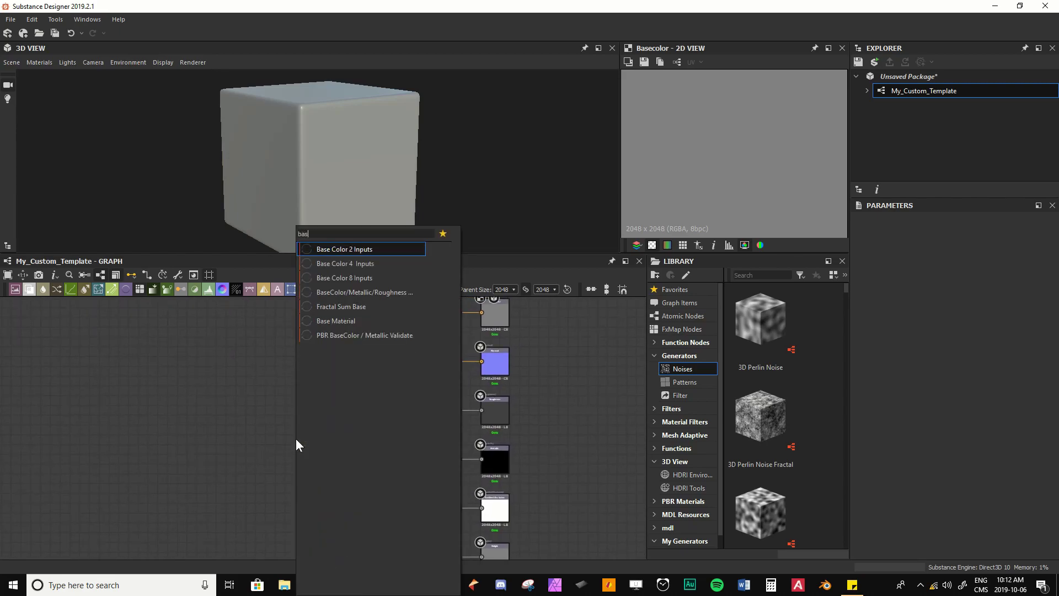
key("Down")
key("Down")
key("Down")
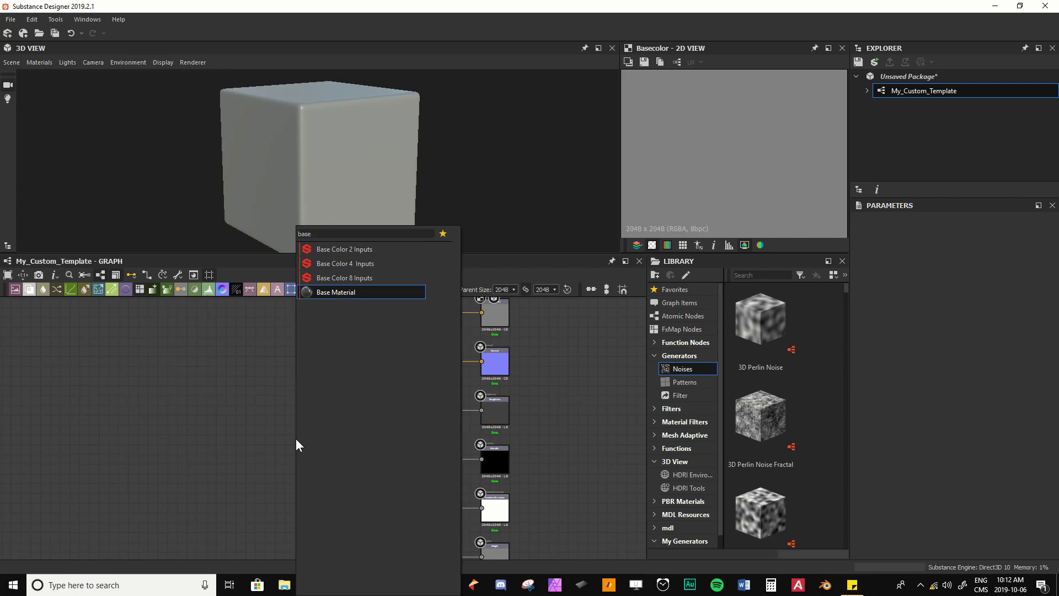
key("Return")
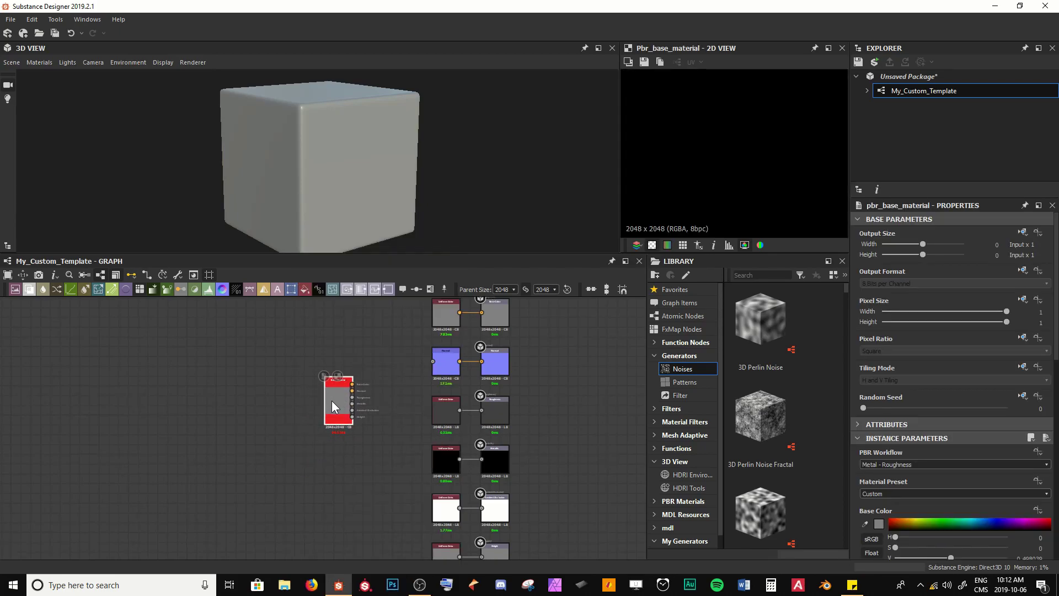
Preview the Base Material node in the 2D view and review its outputs and instance parameters.
scroll(339, 408, "up", 2)
scroll(347, 412, "down", 3)
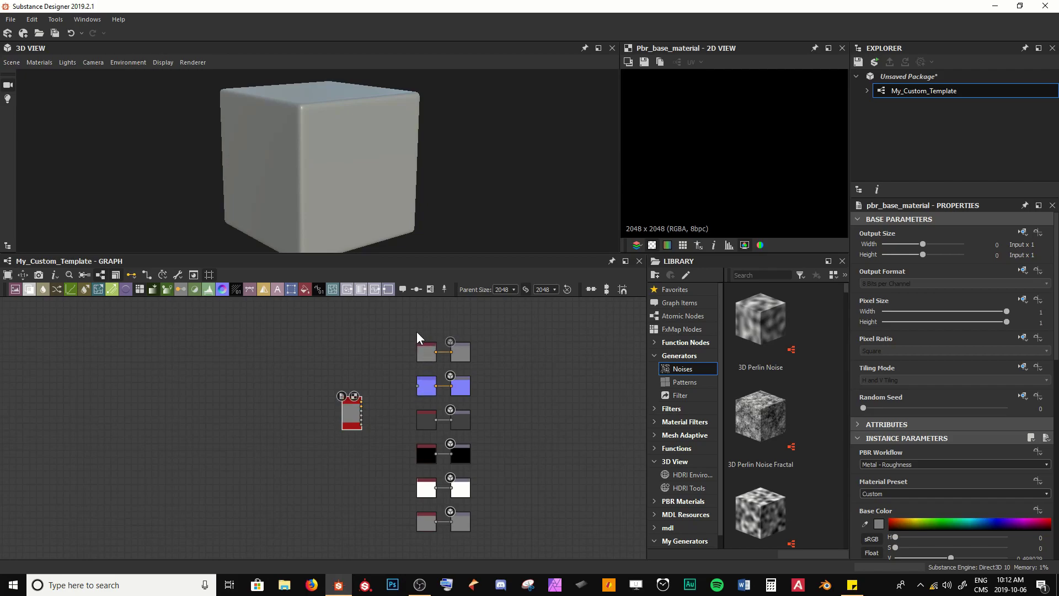
scroll(345, 413, "up", 3)
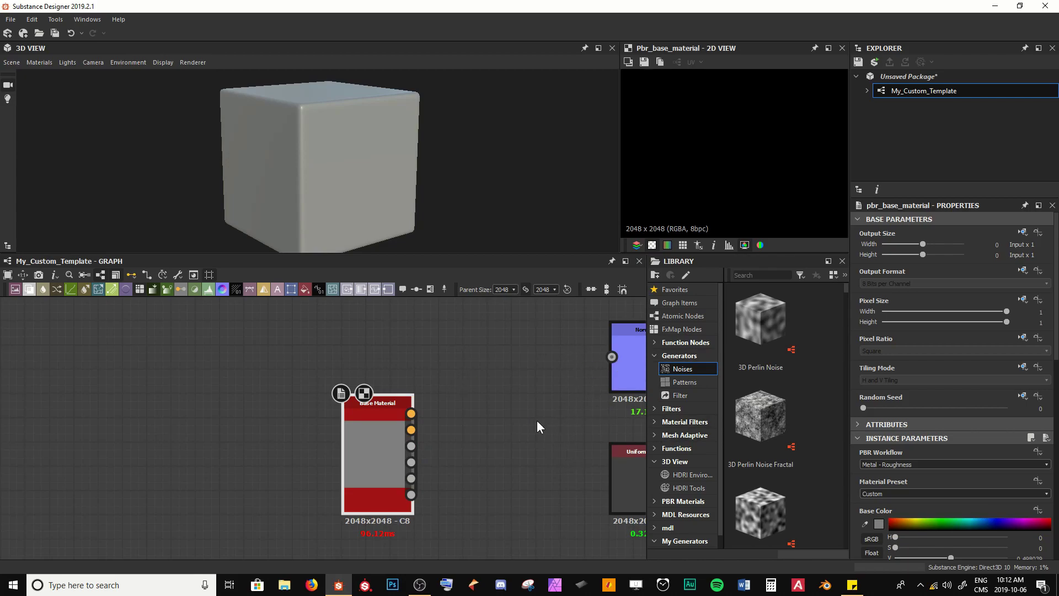
double_click(389, 454)
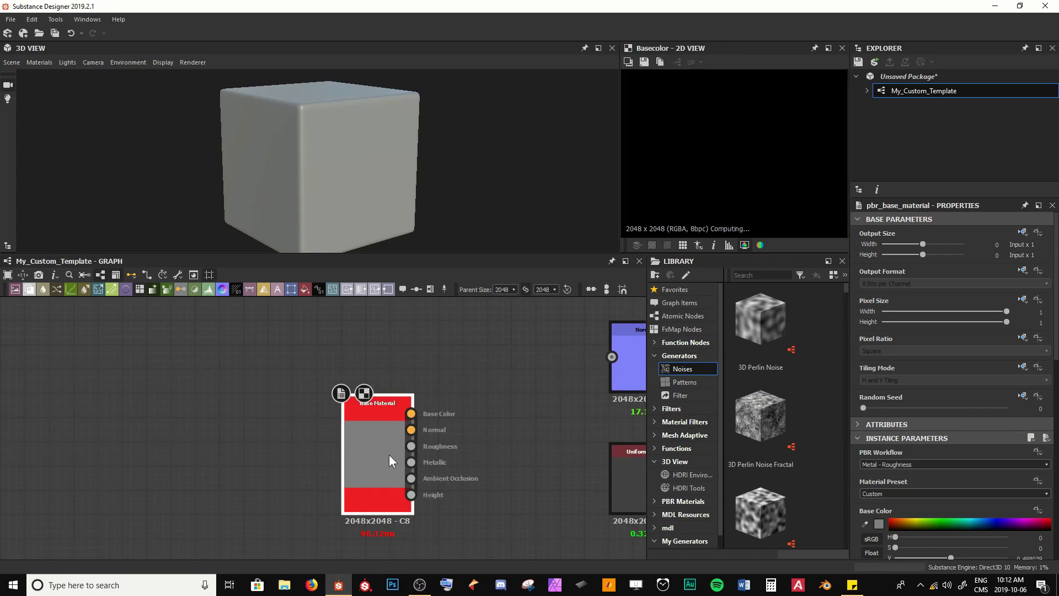
middle_click_drag(452, 452, 454, 432)
scroll(454, 432, "up", 1)
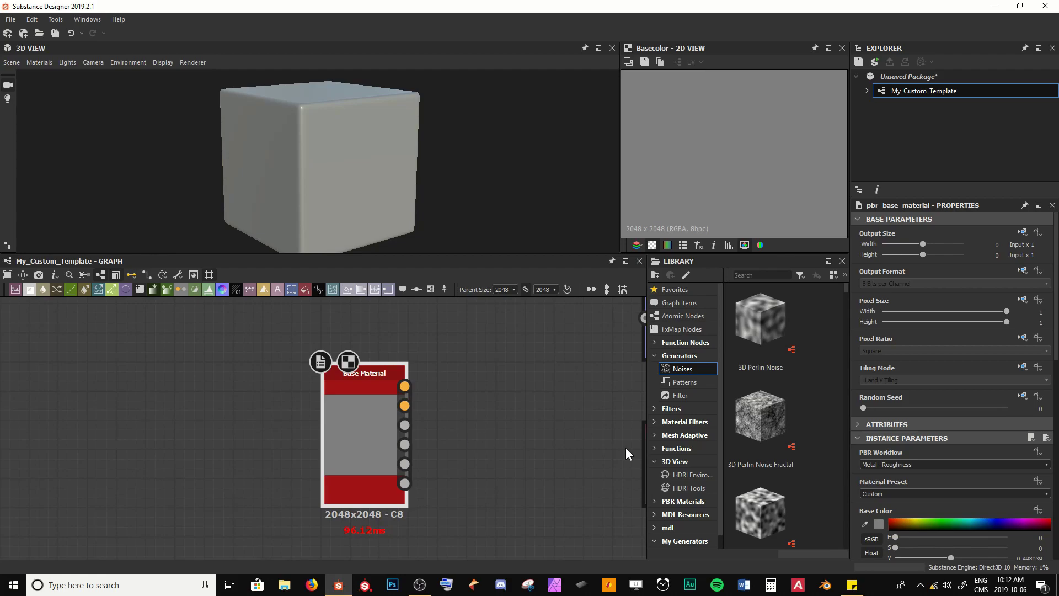
scroll(967, 360, "down", 5)
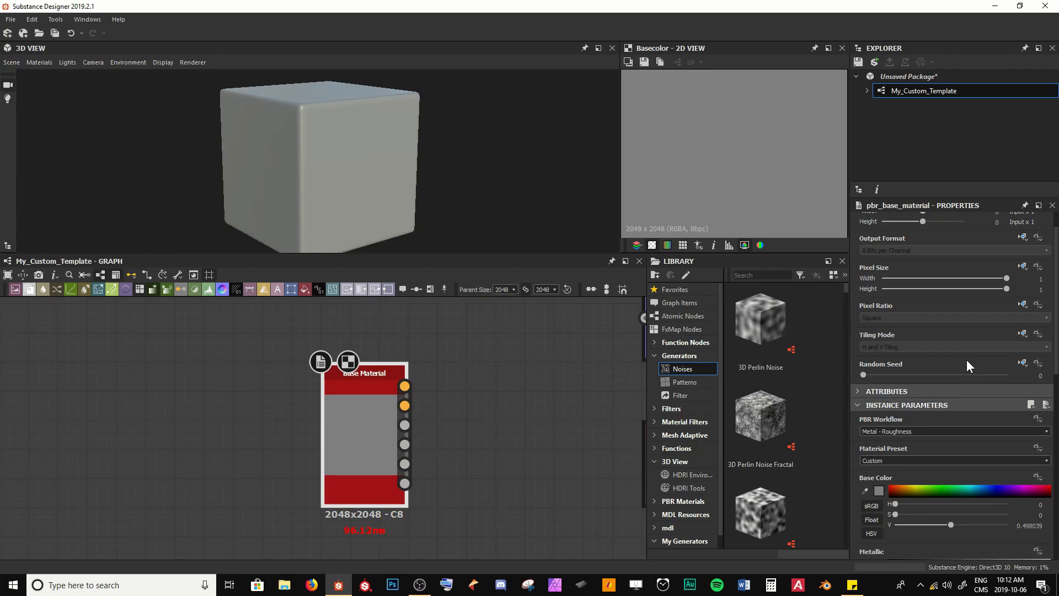
scroll(964, 360, "down", 5)
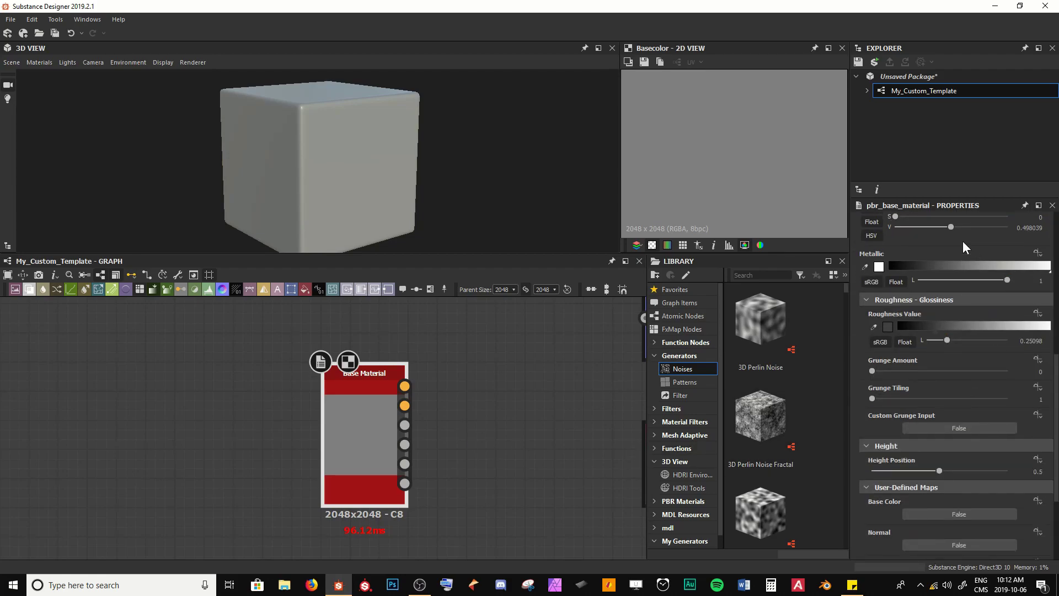
scroll(977, 375, "up", 3)
scroll(975, 386, "up", 4)
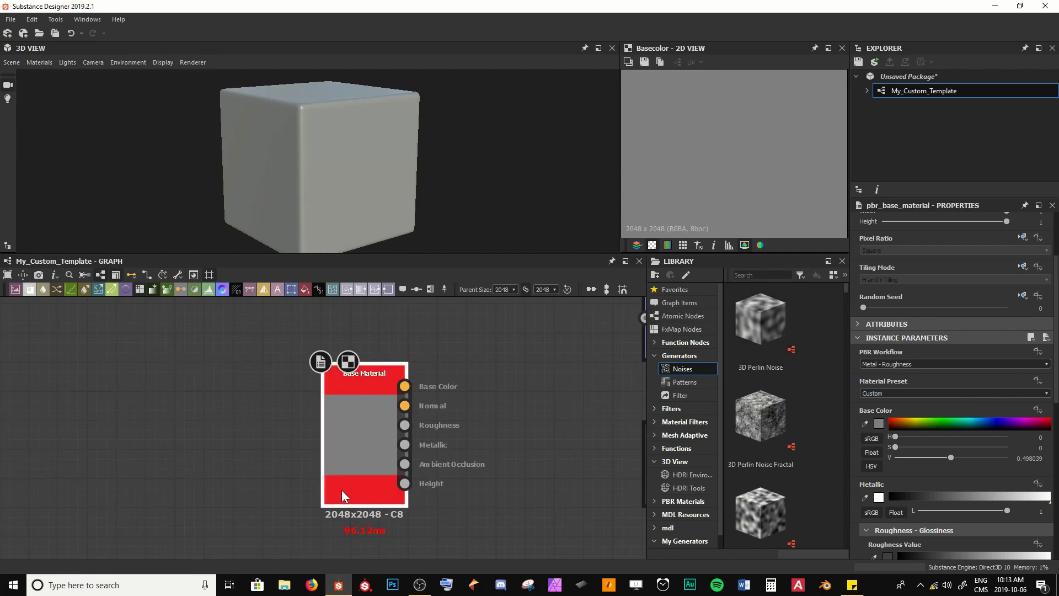
Set the Base Material node's material preset to Dielectric.
scroll(886, 372, "down", 1)
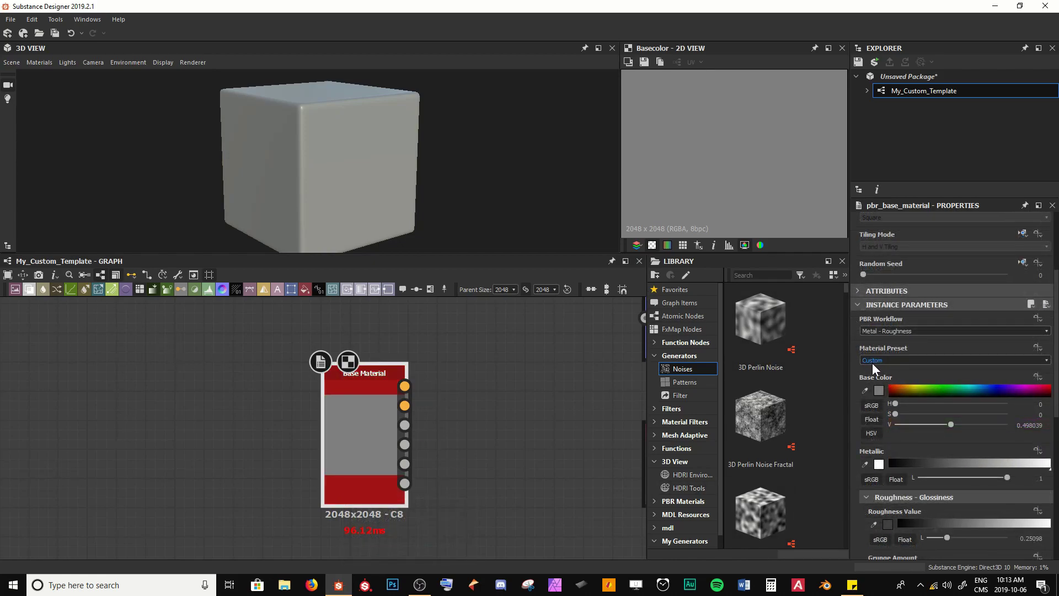
left_click(888, 361)
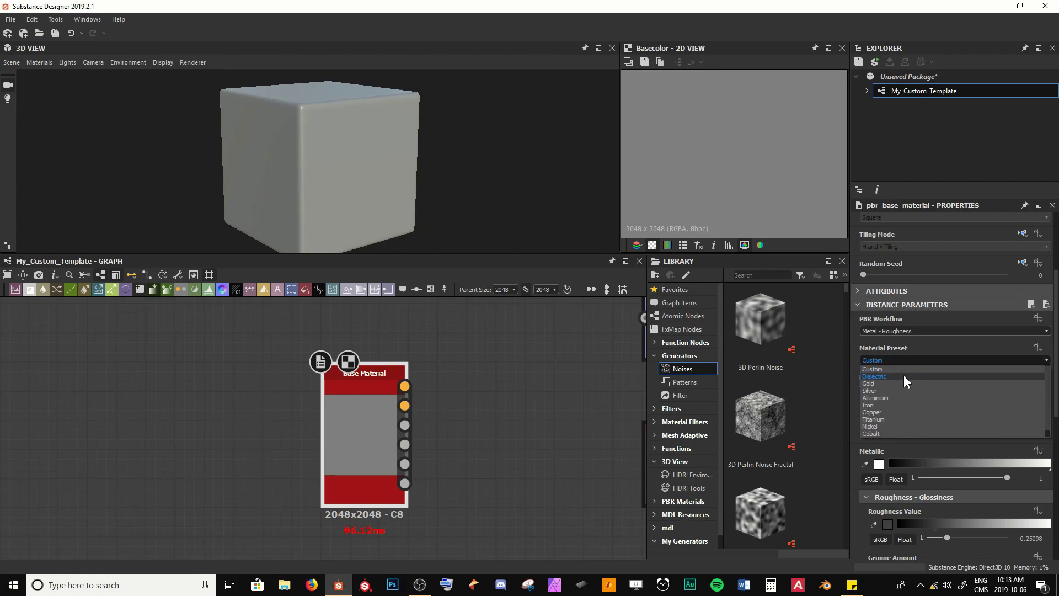
left_click(904, 375)
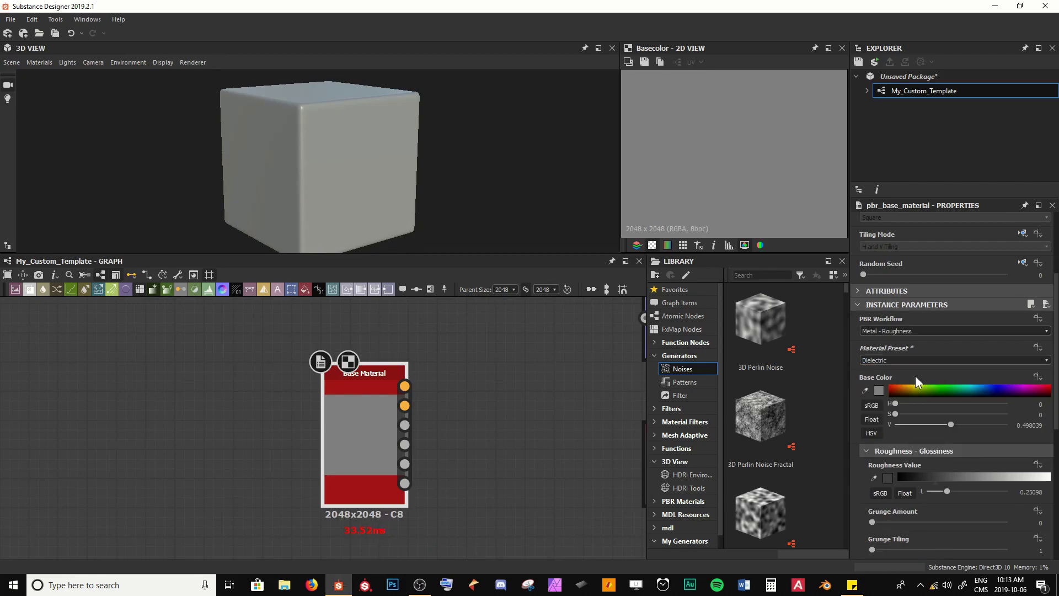
scroll(560, 456, "down", 1)
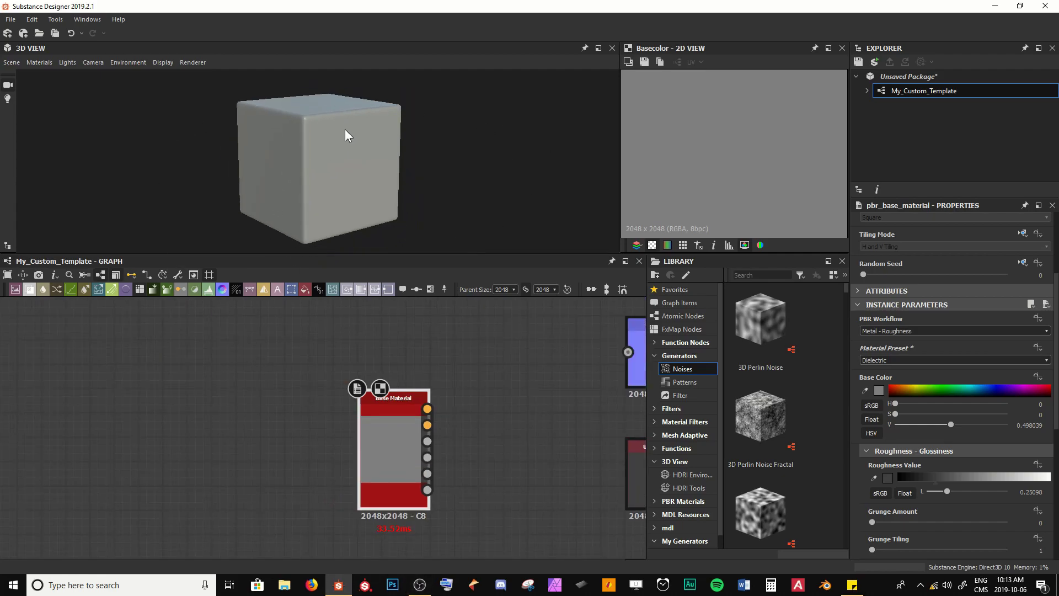
scroll(419, 458, "down", 3)
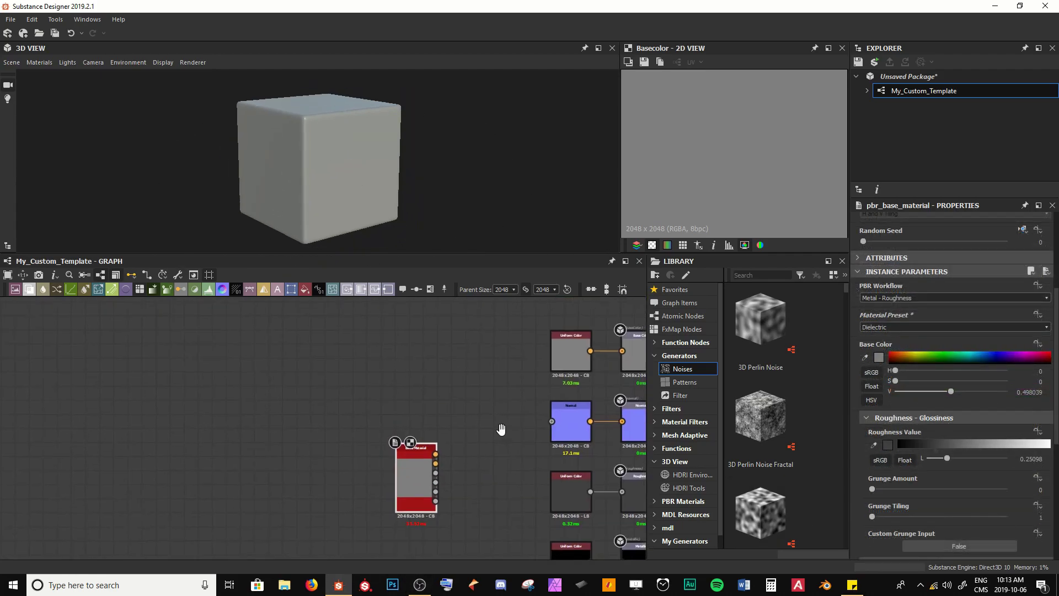
middle_click_drag(503, 427, 368, 353)
scroll(342, 370, "down", 1)
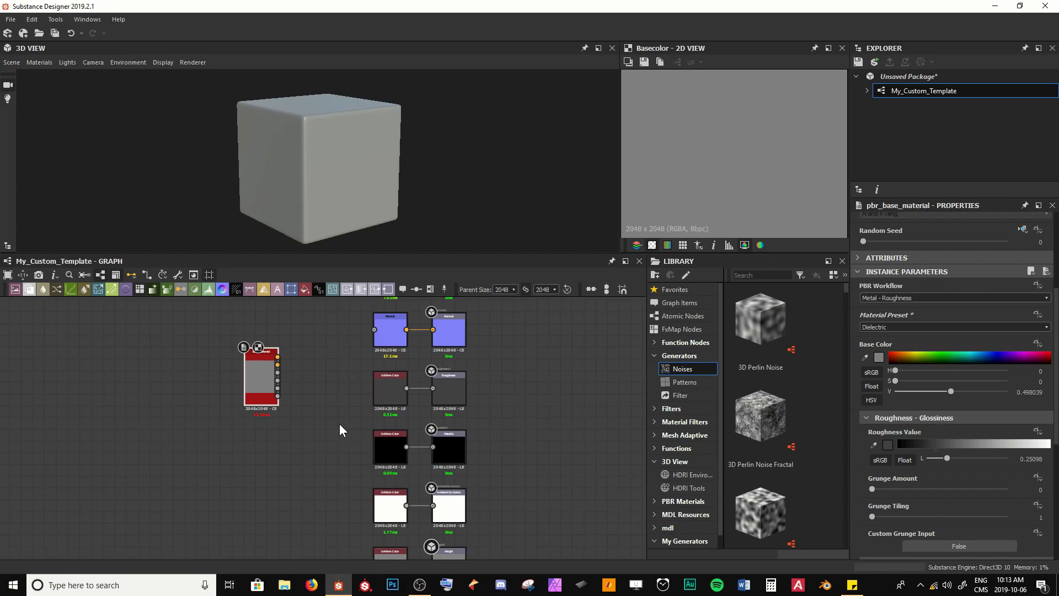
Enable the Normal, Ambient Occlusion and Height user-defined maps on the Base Material node.
key("f")
middle_click_drag(365, 451, 390, 457)
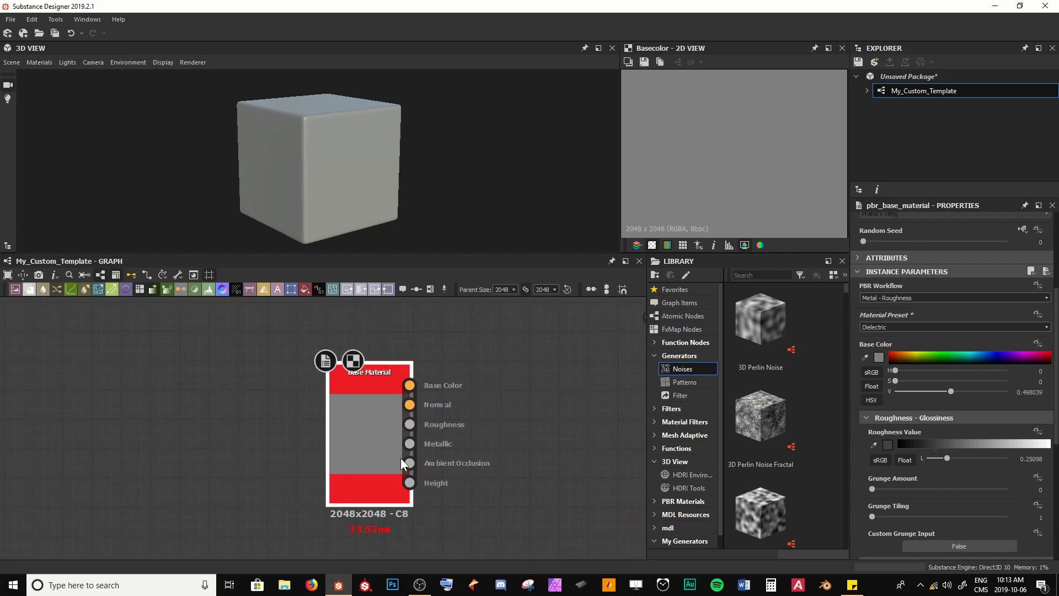
scroll(918, 429, "down", 6)
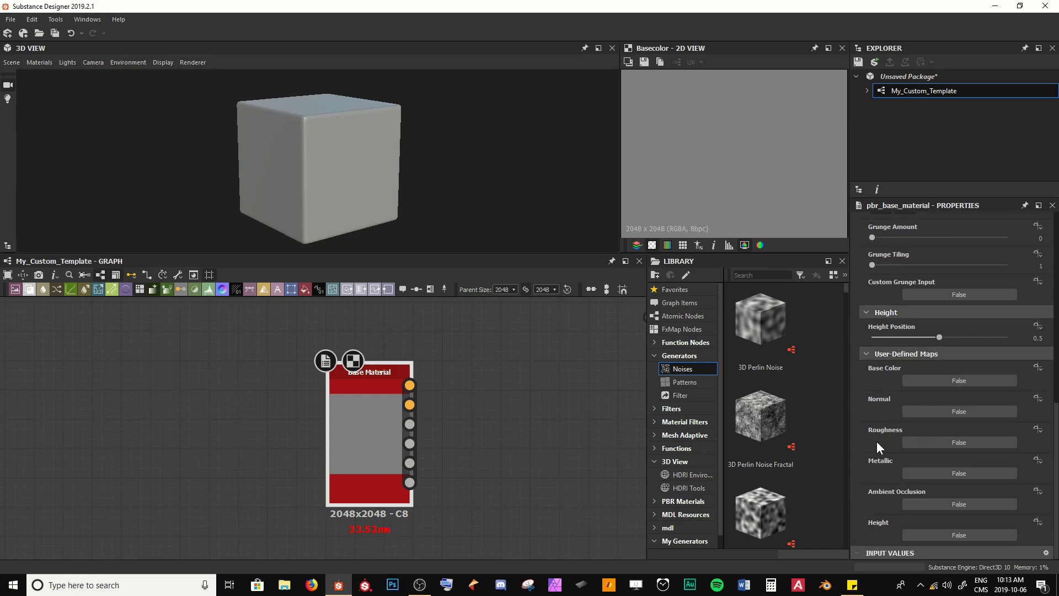
middle_click_drag(448, 441, 484, 436)
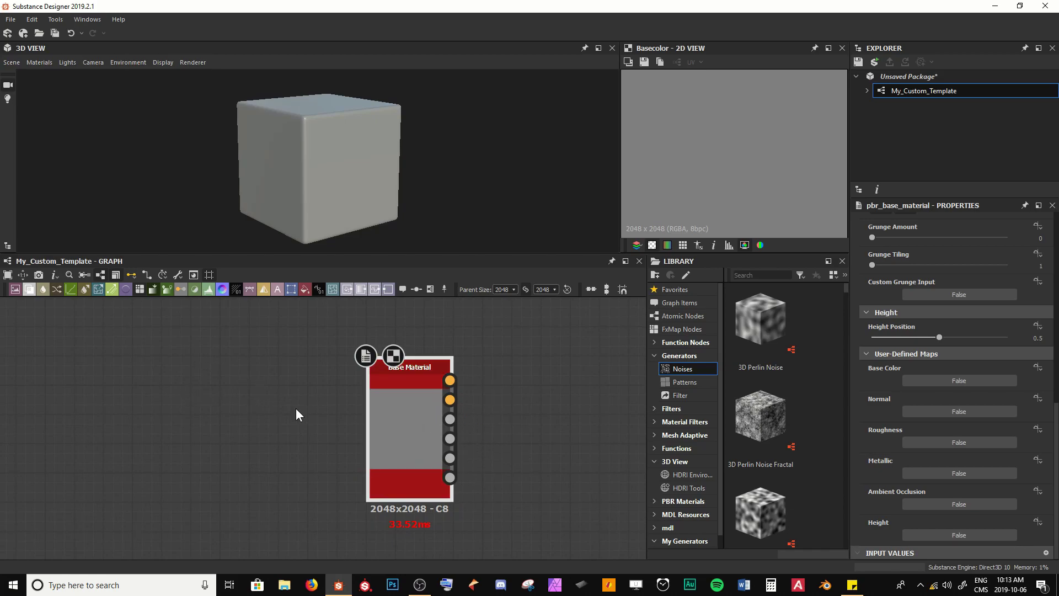
left_click(297, 452)
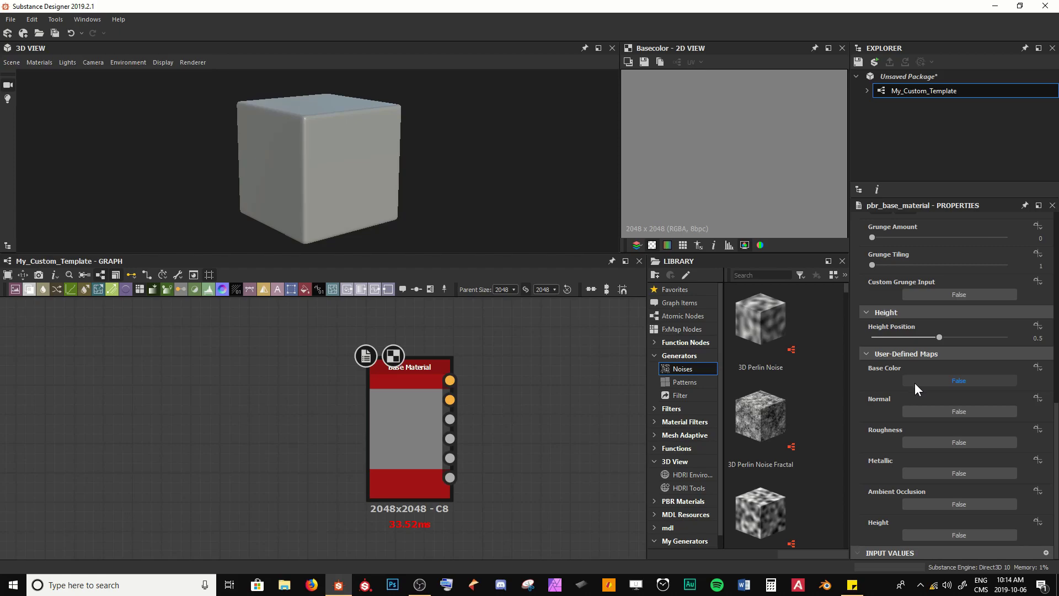
left_click(914, 407)
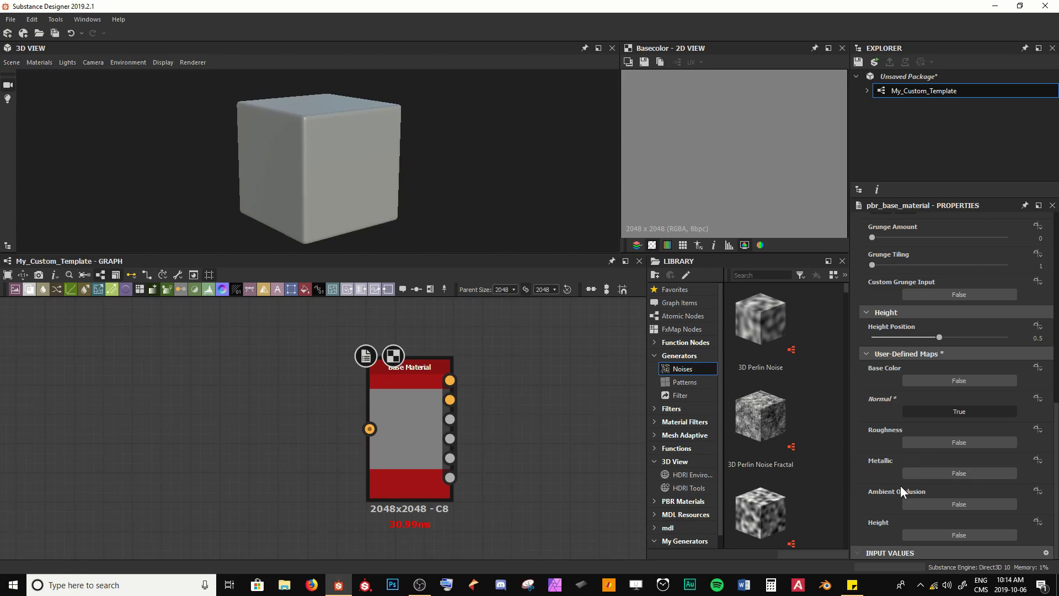
left_click(922, 505)
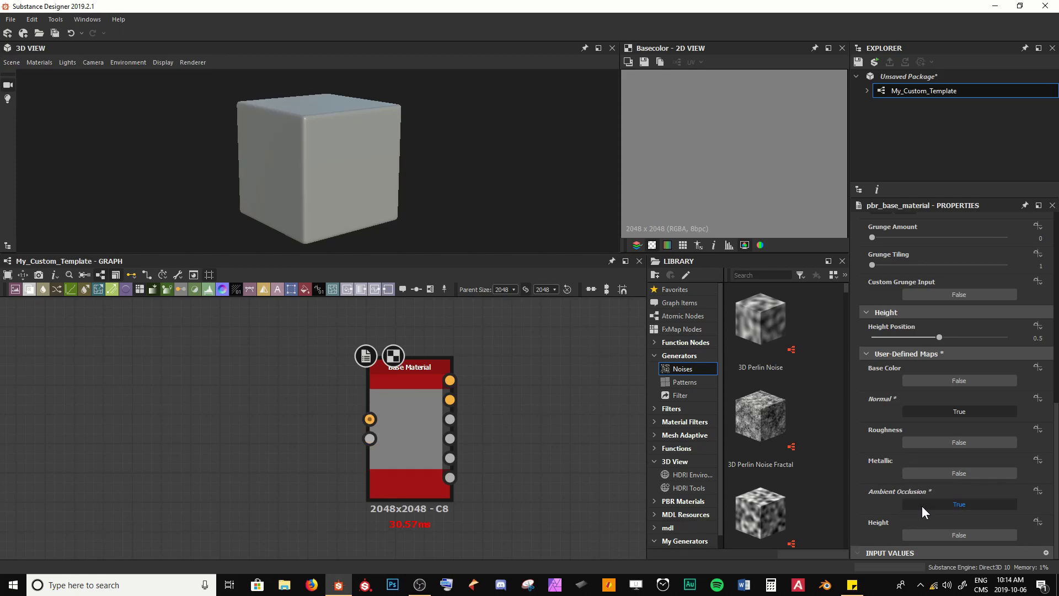
left_click(924, 535)
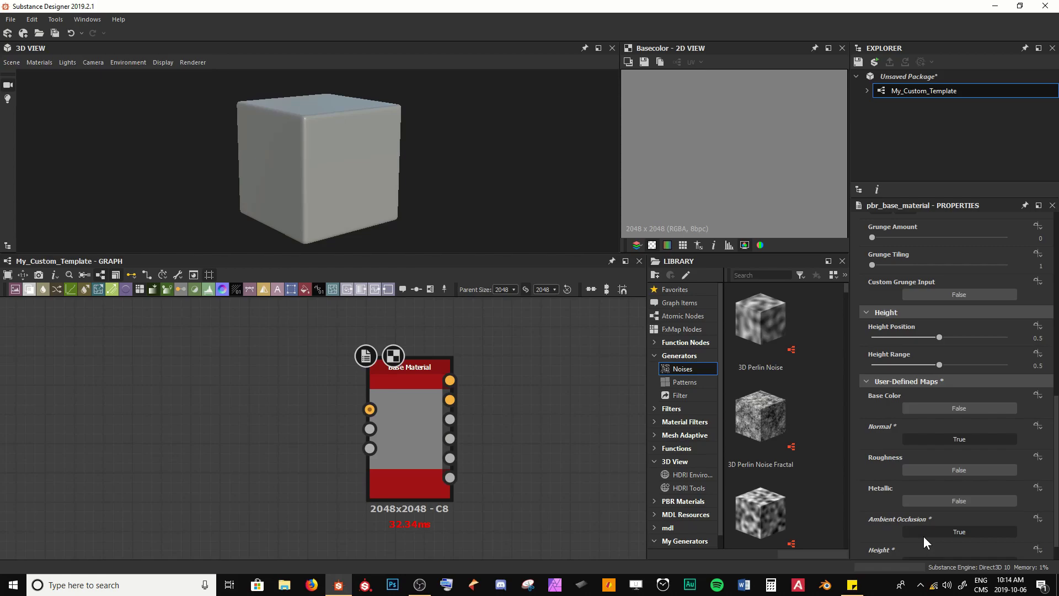
left_click_drag(373, 486, 388, 492)
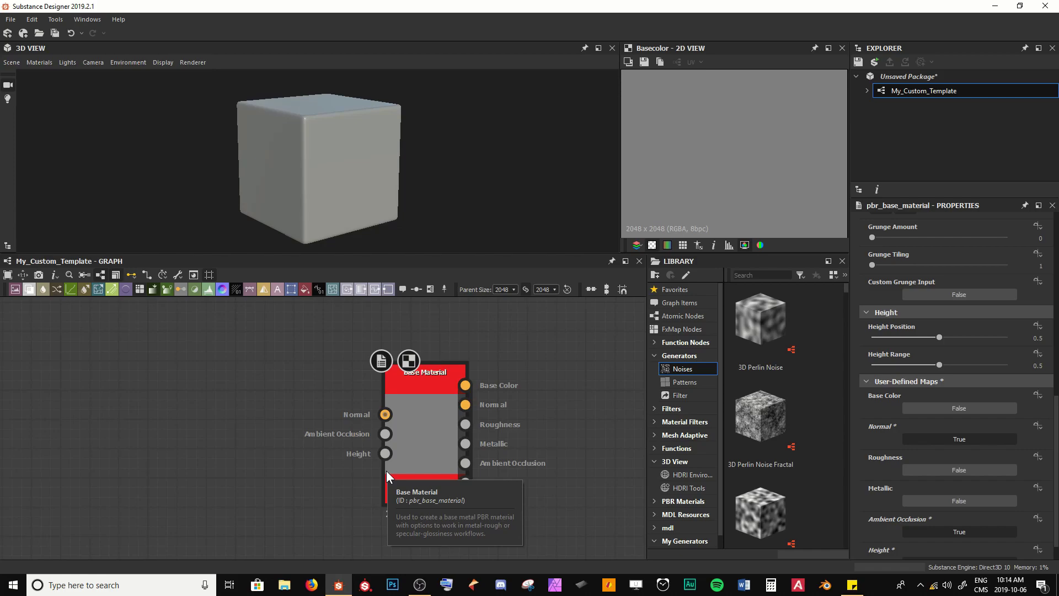
middle_click_drag(334, 401, 343, 396)
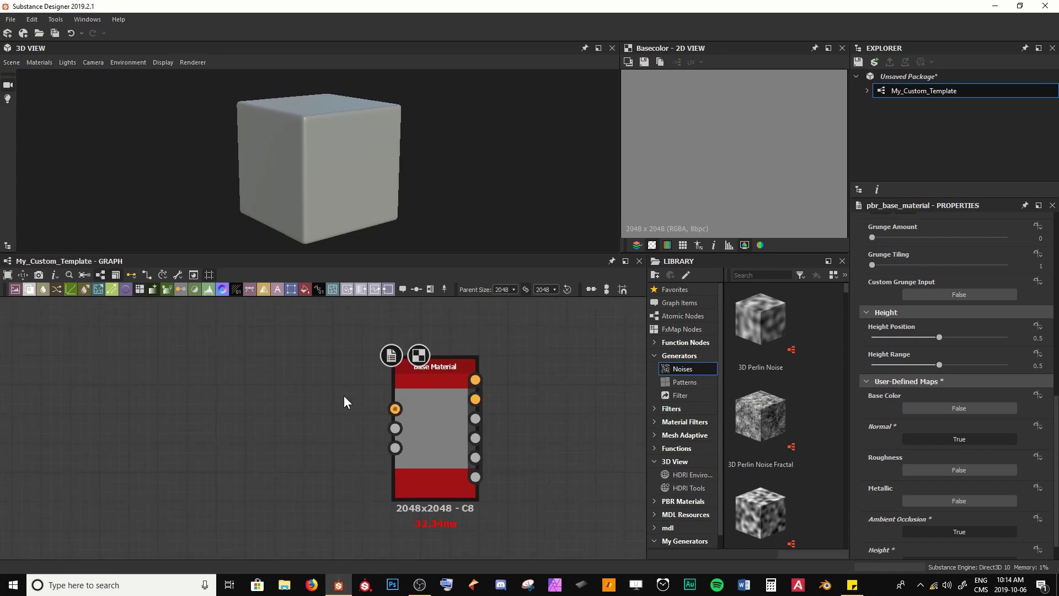
Add a Normal node in the empty area before the Base Material node and preview it in 2D without alpha transparency.
middle_click_drag(259, 419, 357, 423)
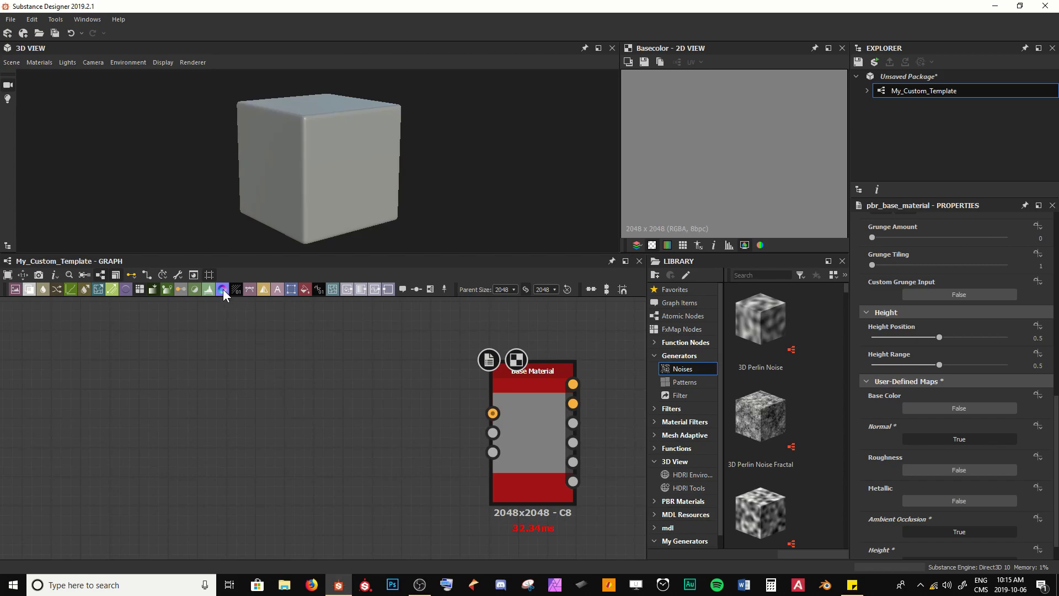
left_click_drag(223, 290, 297, 385)
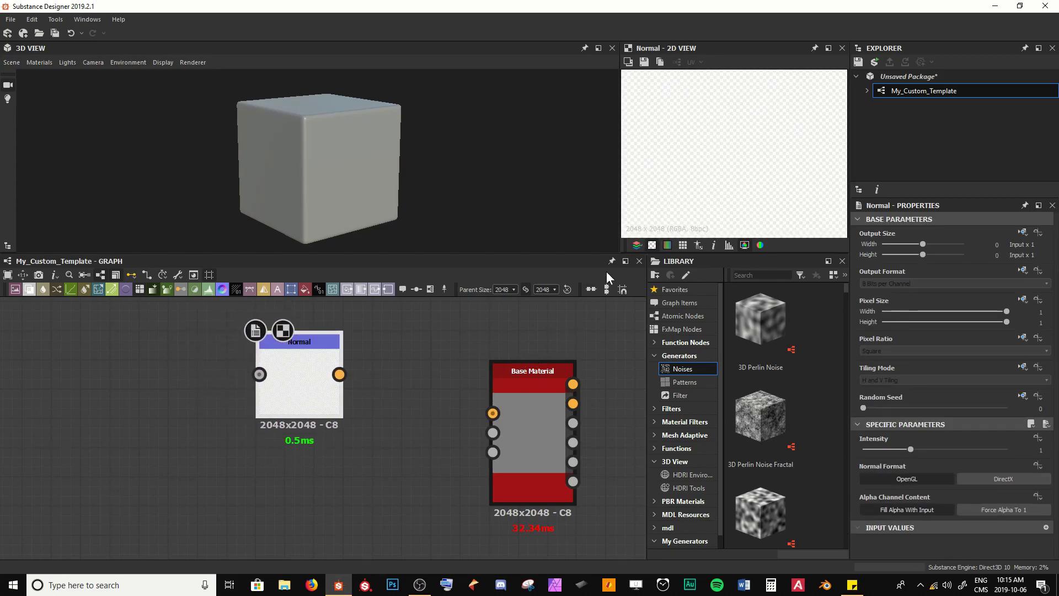
left_click(653, 245)
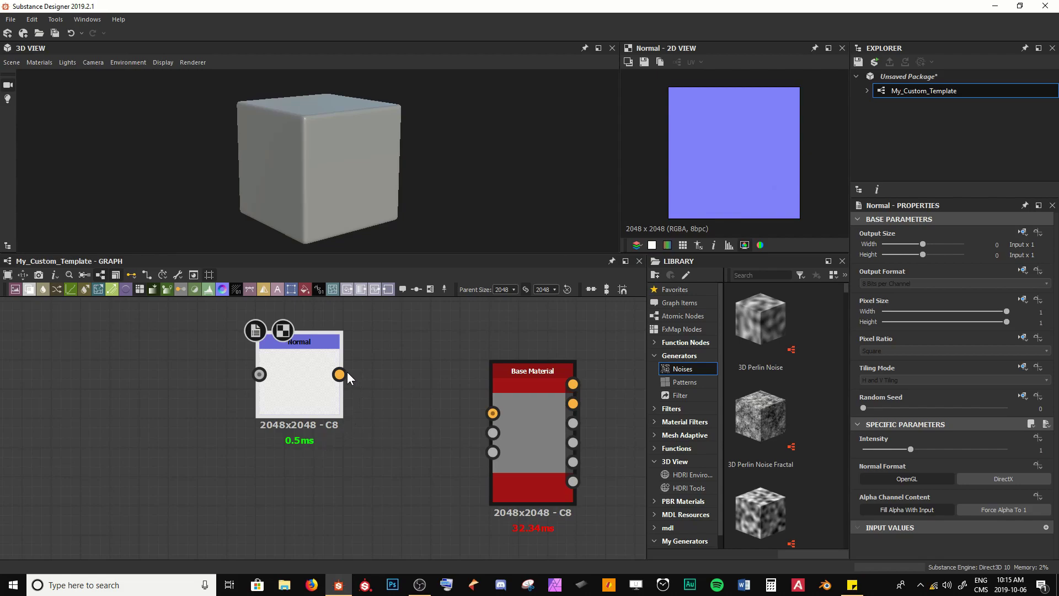
Connect the Normal node's output to the Base Material's Normal input and move the Normal node farther up and away.
left_click_drag(340, 375, 354, 337)
left_click_drag(445, 418, 499, 413)
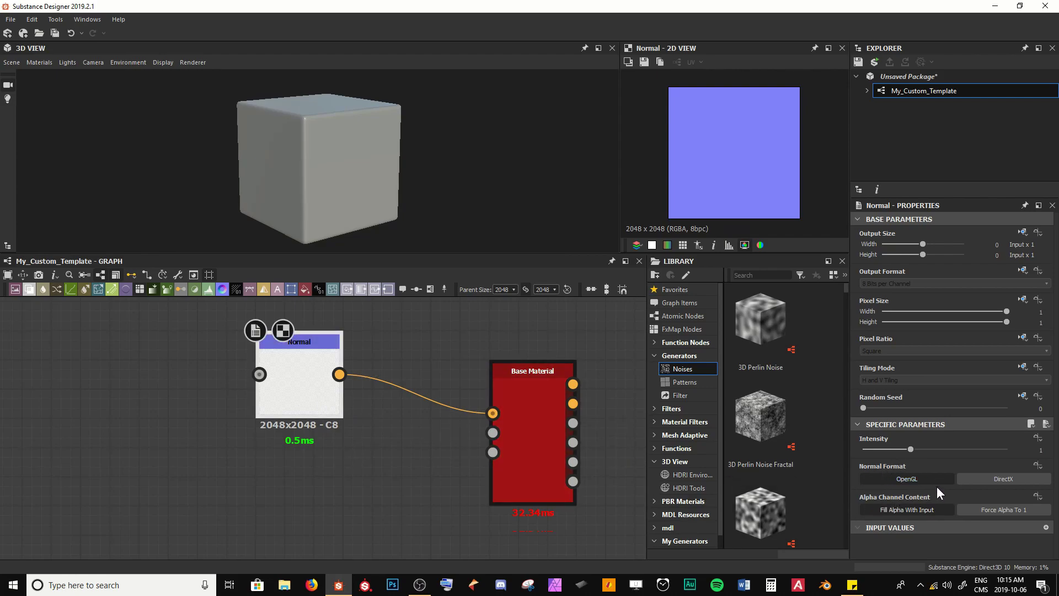
left_click(999, 479)
middle_click_drag(349, 491, 370, 488)
left_click_drag(298, 428, 200, 341)
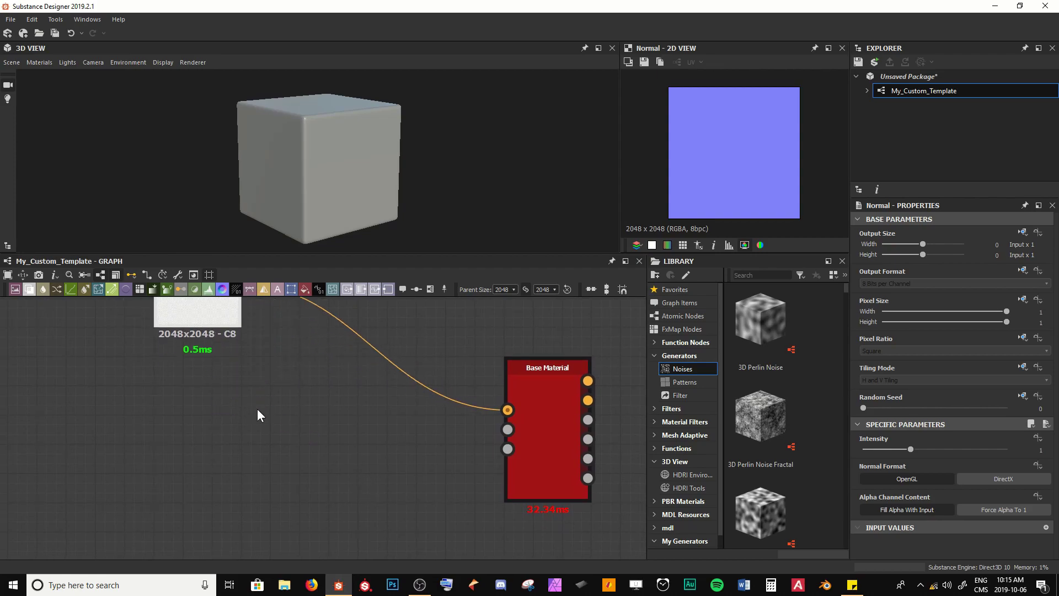
Add a Histogram Range node below the Normal node, try a Position of 0.78 on it and undo that change.
scroll(283, 427, "down", 3)
middle_click_drag(257, 409, 314, 442)
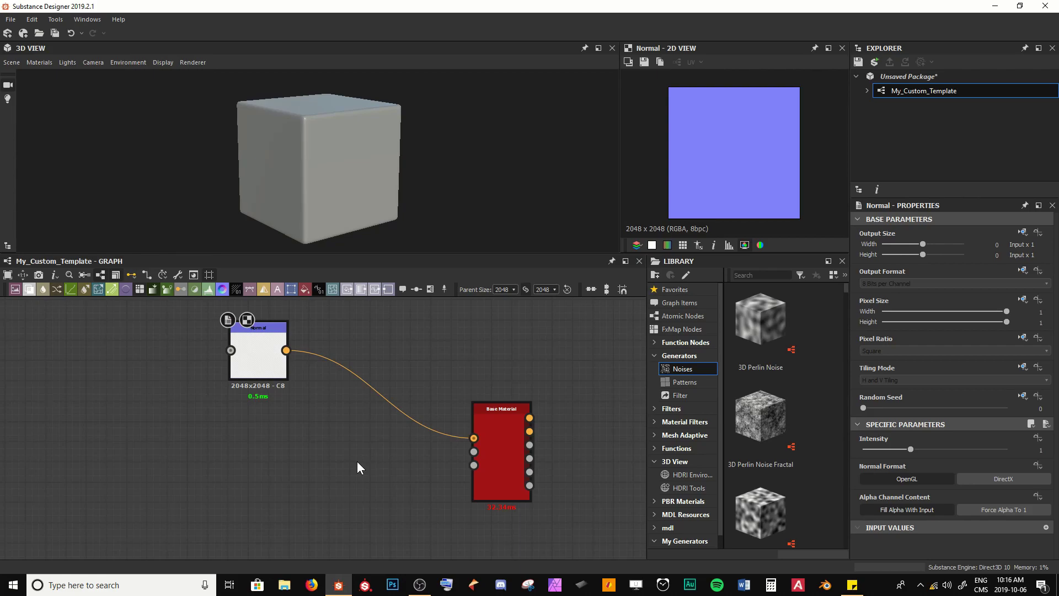
key("space")
type("hist")
key("Return")
left_click_drag(363, 463, 262, 483)
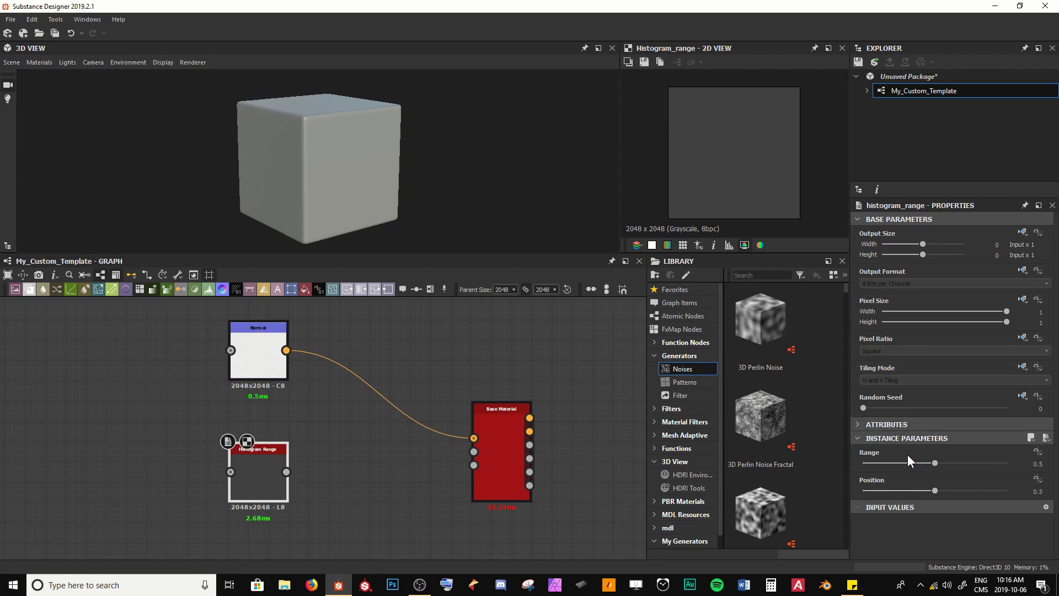
left_click_drag(934, 490, 975, 485)
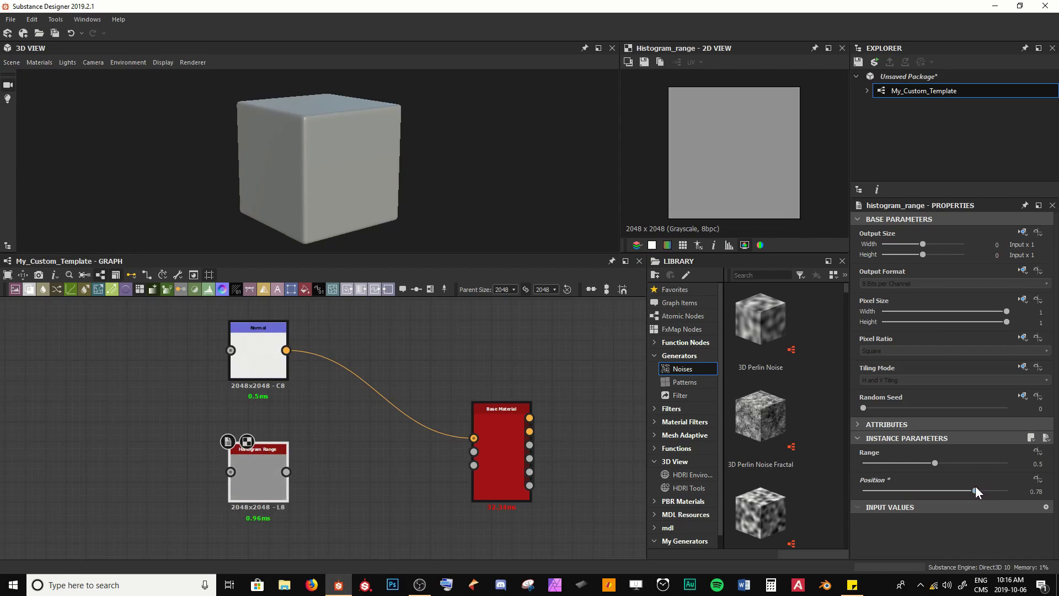
key("ctrl+z")
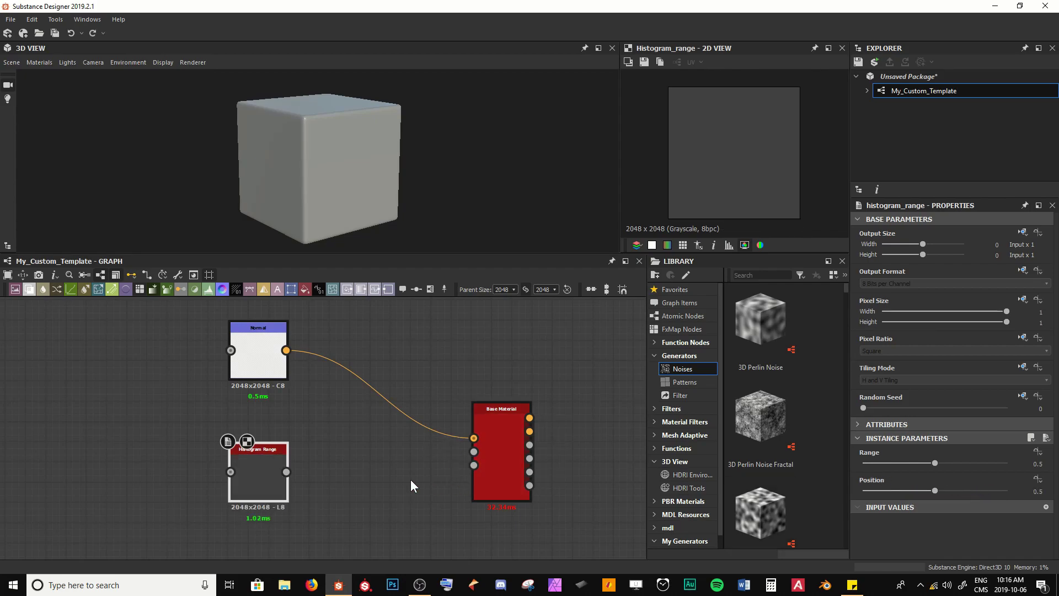
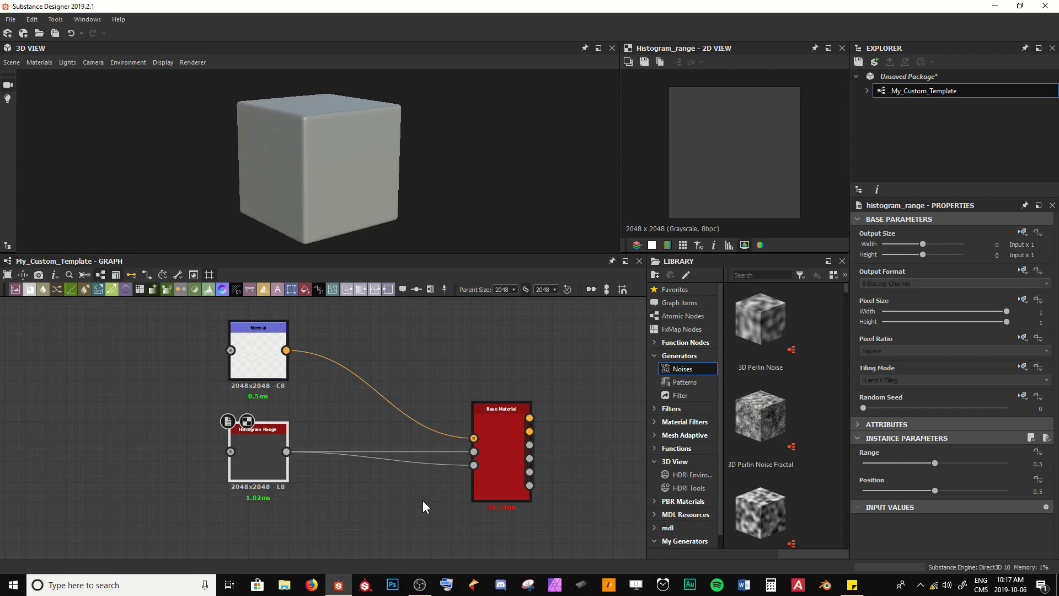
Insert an Ambient Occlusion (HBAO) node between Histogram Range and Base Material, and connect Histogram Range directly to the Base Material's Height input.
key("space")
type("amb")
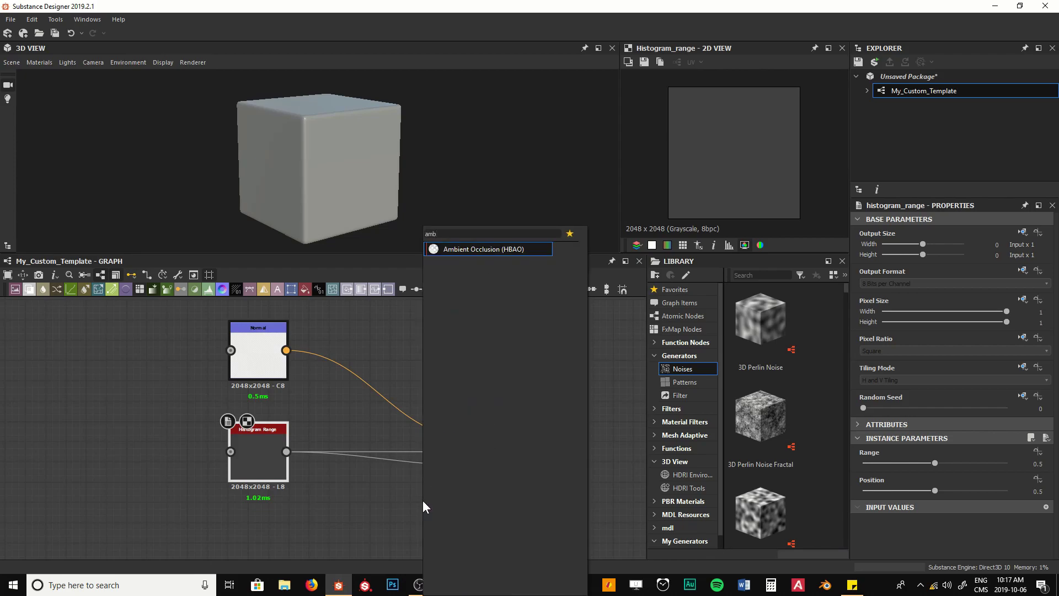
key("Return")
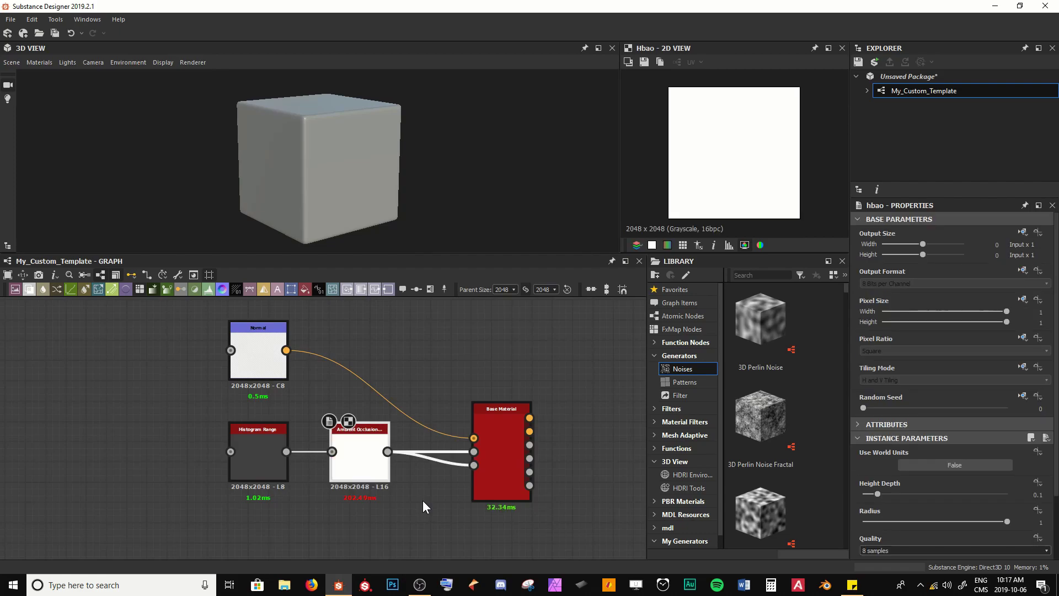
left_click_drag(371, 468, 379, 449)
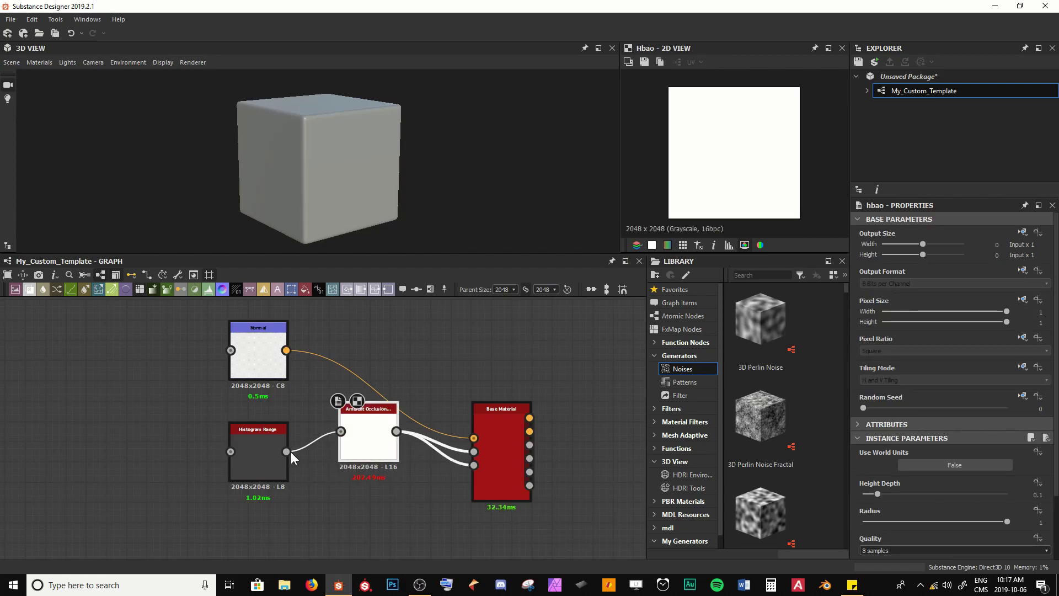
left_click_drag(285, 451, 474, 466)
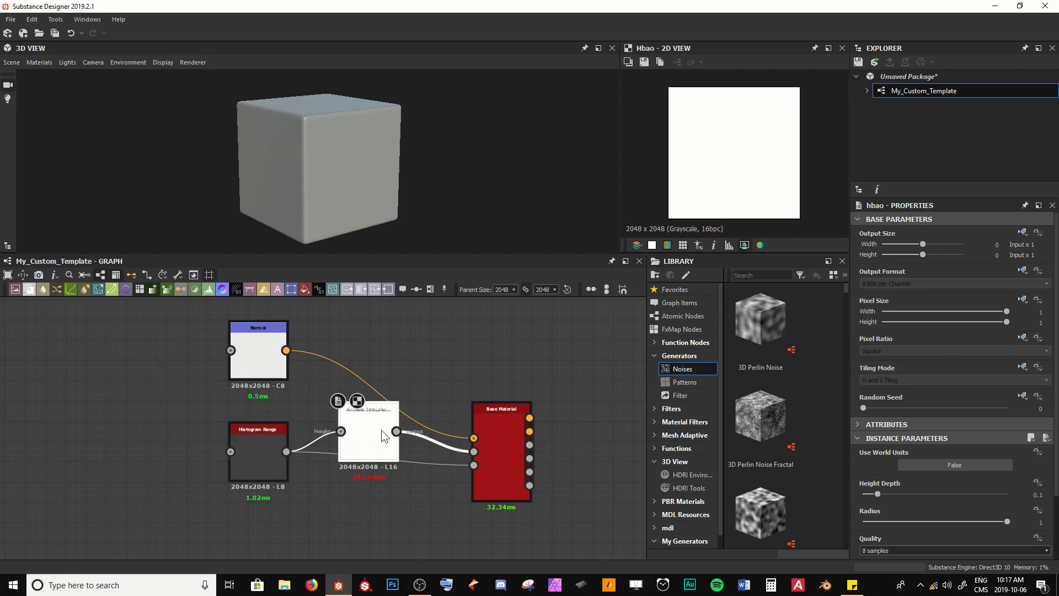
Add a BnW Spots 2 noise node, connect it to the Histogram Range's input and preview the Histogram Range result.
middle_click_drag(220, 480, 329, 501)
key("space")
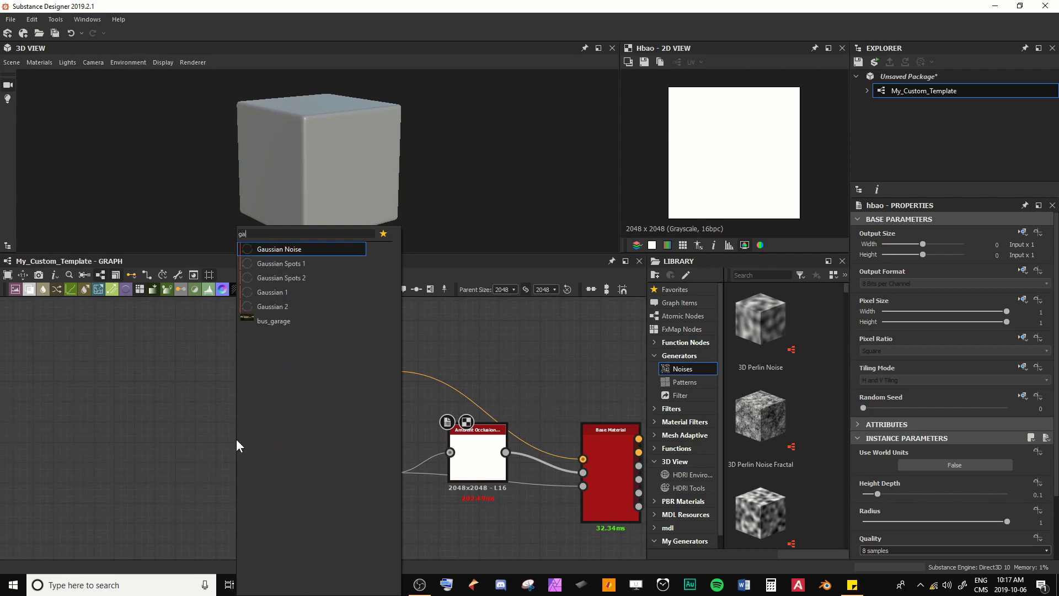
type("noise")
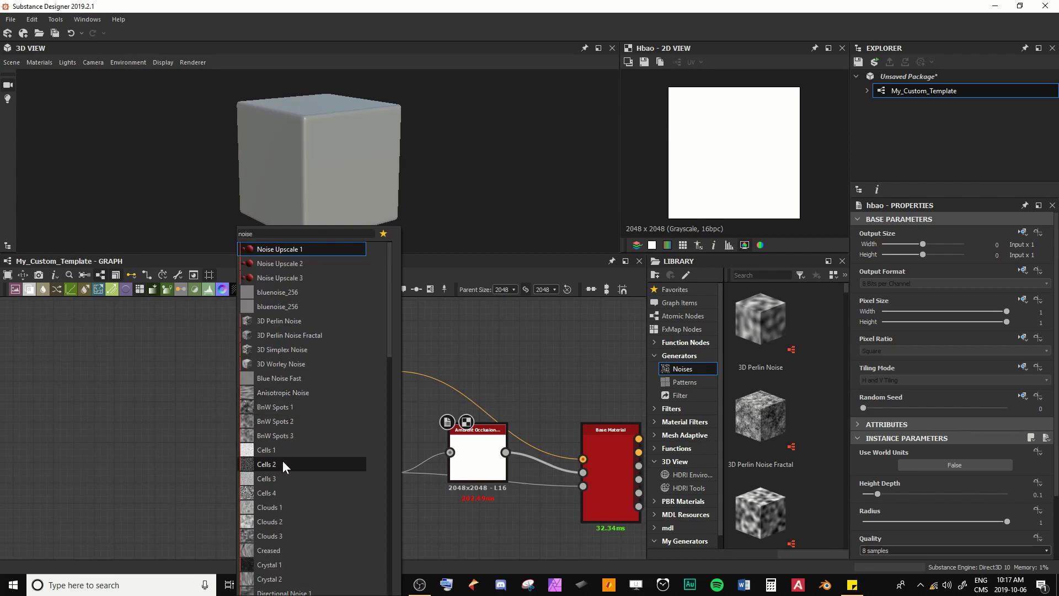
scroll(282, 461, "down", 2)
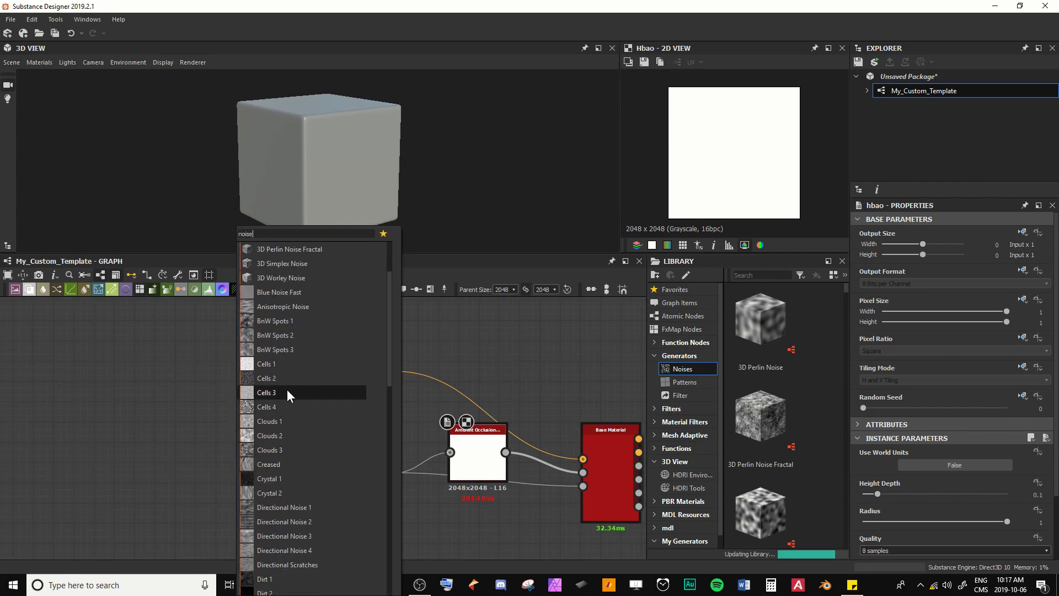
left_click(273, 335)
scroll(779, 110, "up", 5)
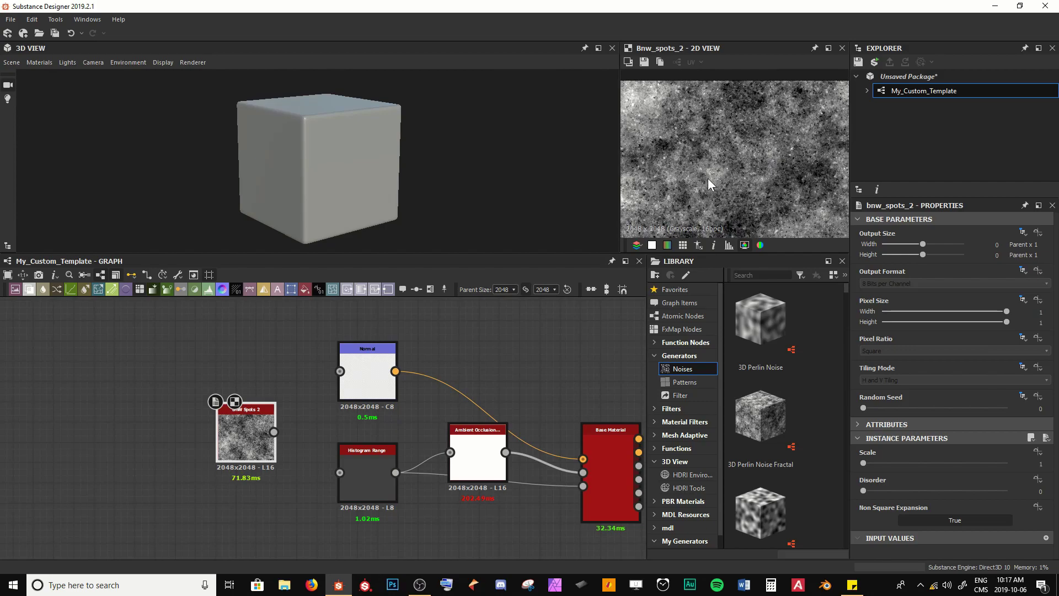
middle_click_drag(712, 186, 739, 152)
left_click_drag(273, 432, 340, 472)
double_click(366, 471)
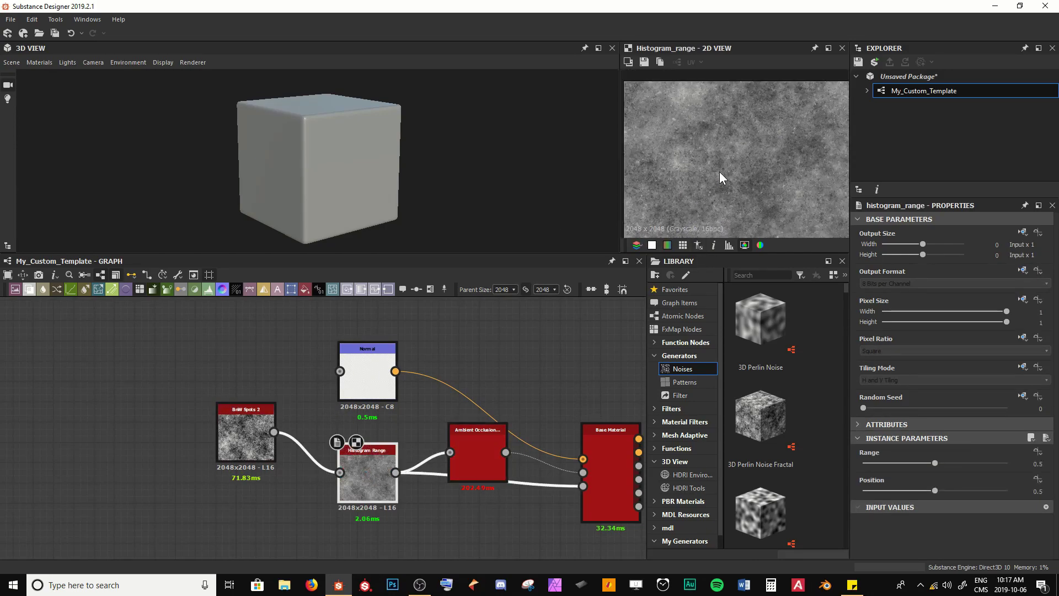
Try Histogram Range values around Range 0.6 and Position 0.48, preview the Ambient Occlusion result, and lower Range to about 0.46.
left_click_drag(934, 463, 982, 491)
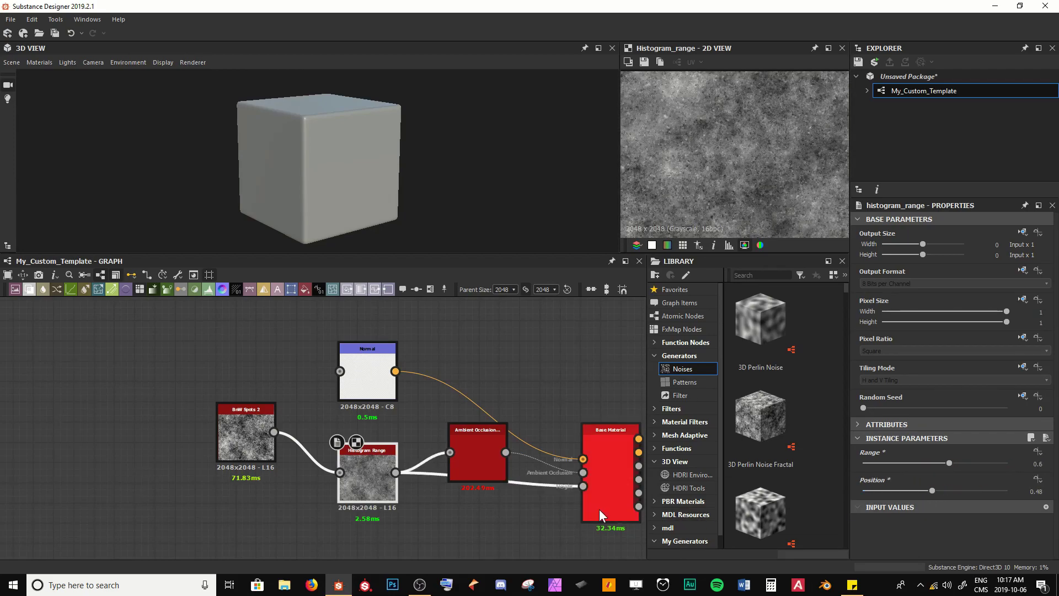
left_click(485, 466)
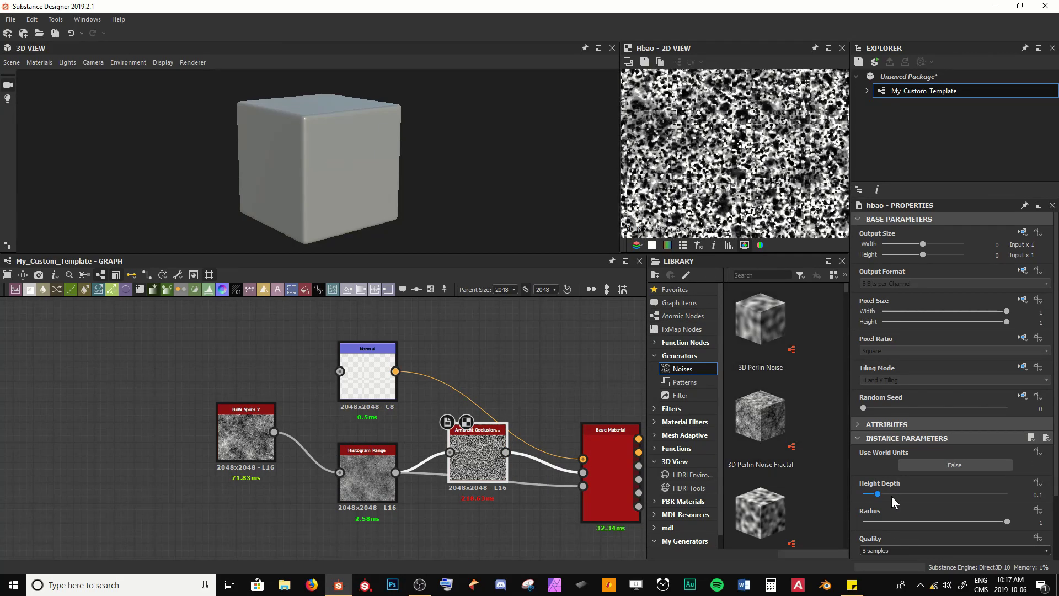
left_click(364, 494)
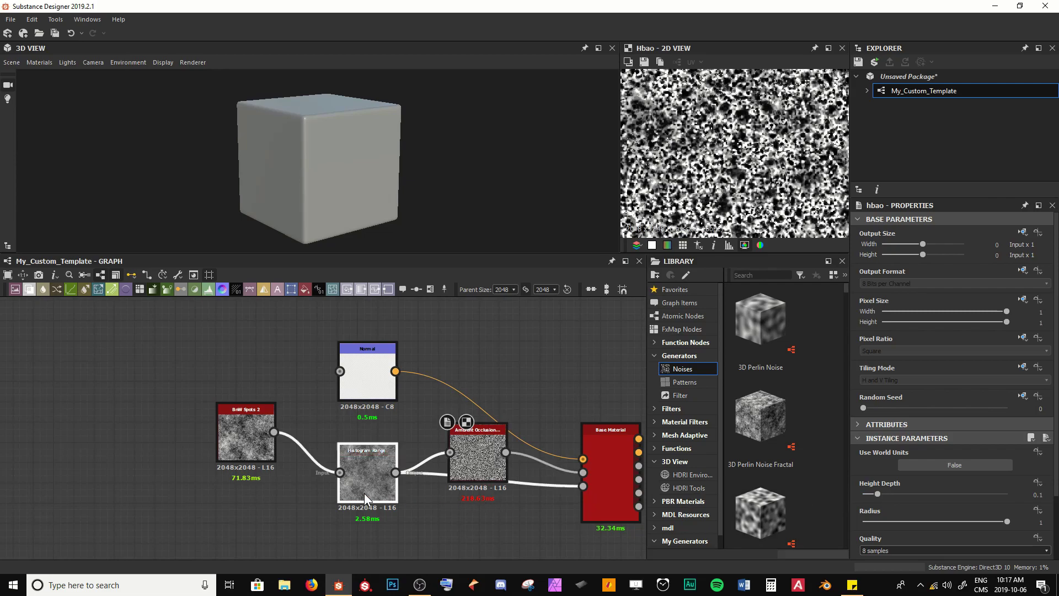
left_click(939, 464)
mouse_move(938, 464)
left_mouse_down()
mouse_move(889, 468)
mouse_move(957, 469)
mouse_move(877, 478)
mouse_move(929, 472)
left_mouse_up()
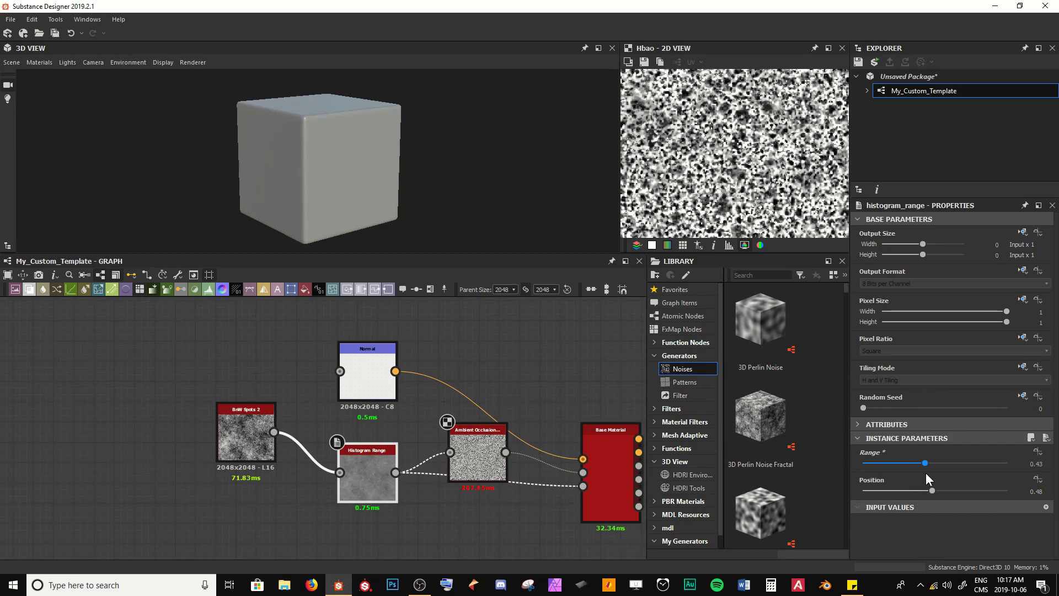
Set the Histogram Range node's Range and Position both to 0.5.
double_click(934, 466)
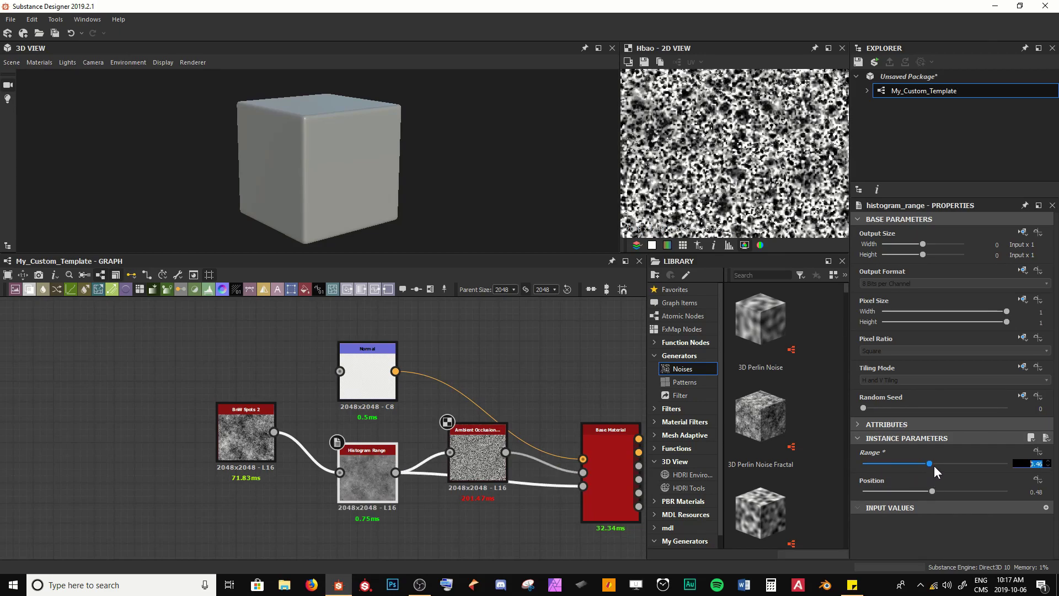
type(".5")
key("Return")
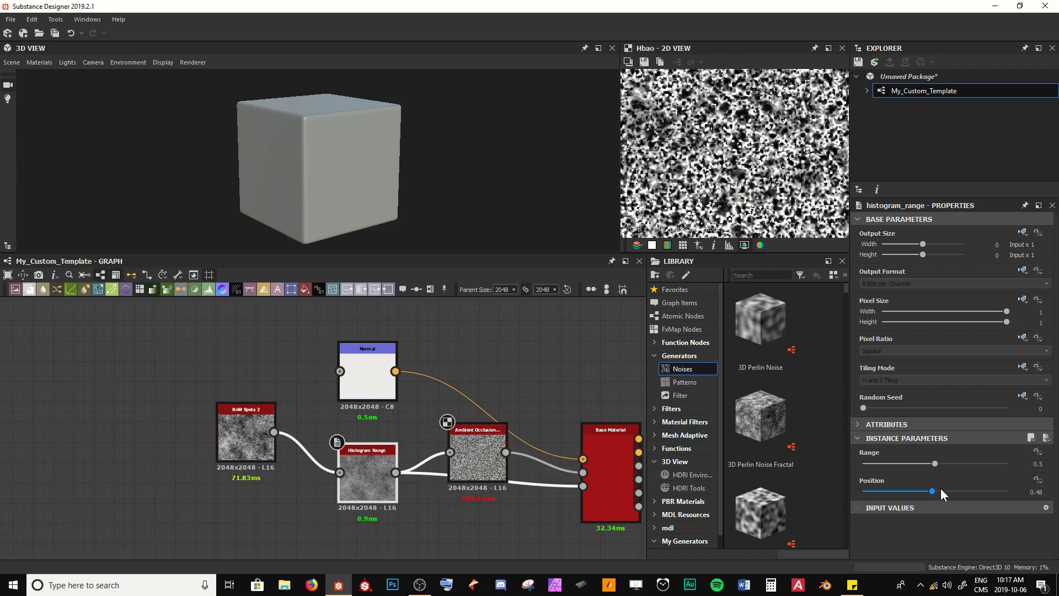
double_click(941, 488)
type(".5")
key("Return")
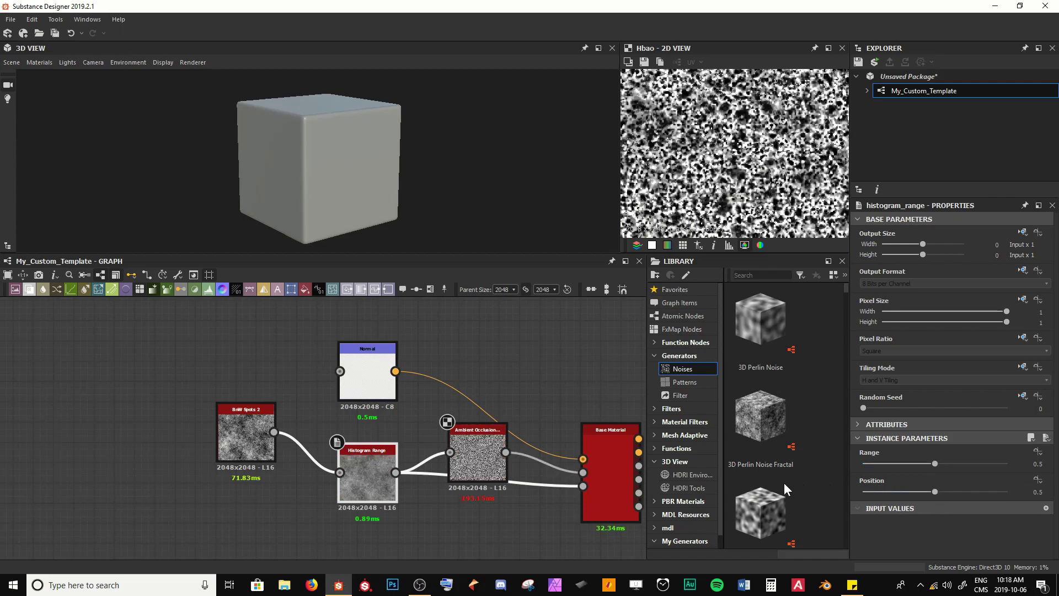
Set the Ambient Occlusion (HBAO) node's Height Depth to 0.08.
left_click(468, 453)
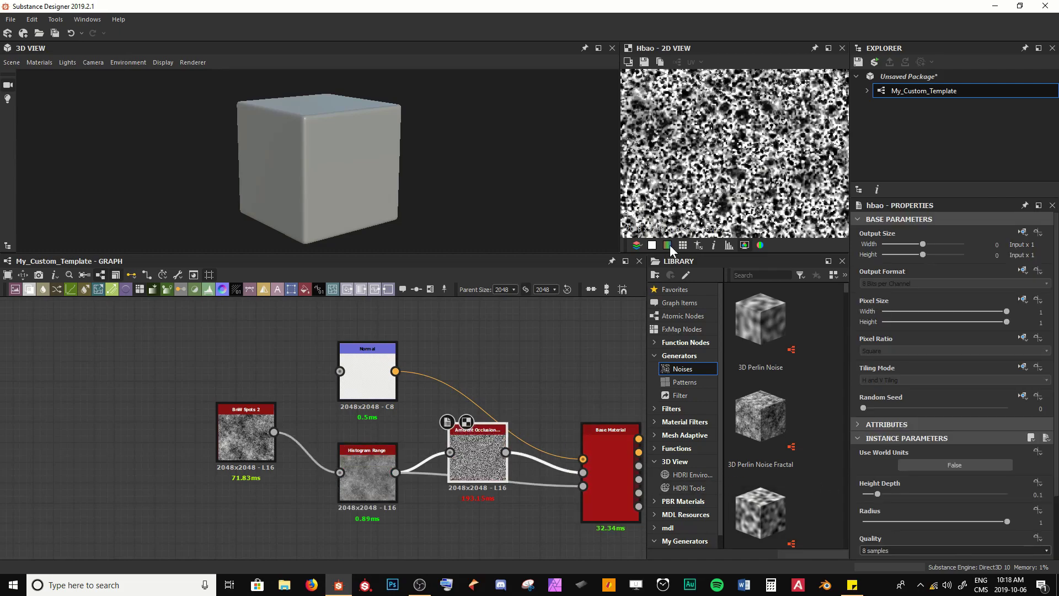
left_click(929, 495)
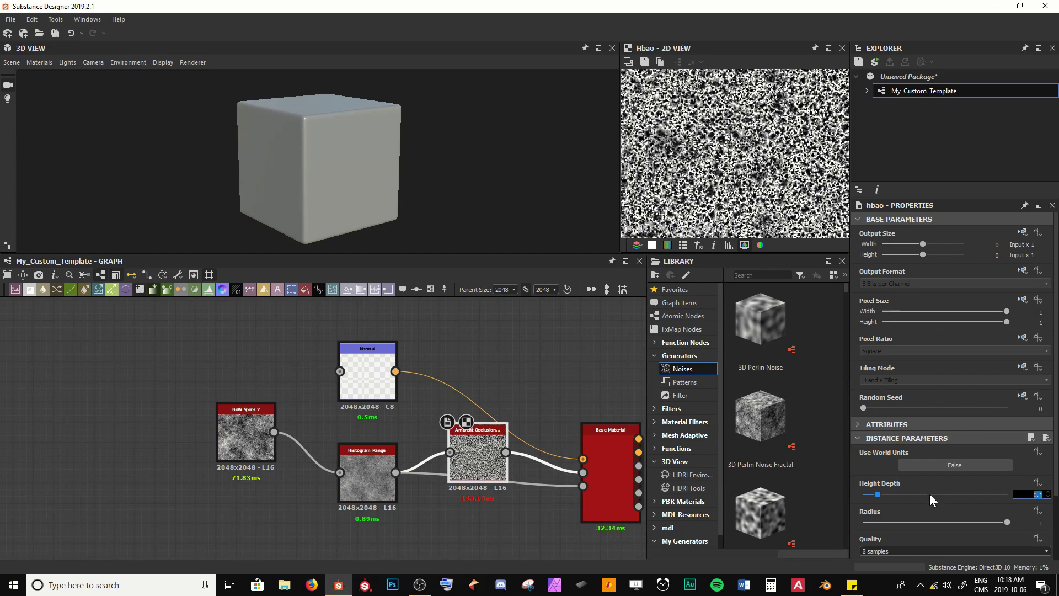
type("0.08")
key("Return")
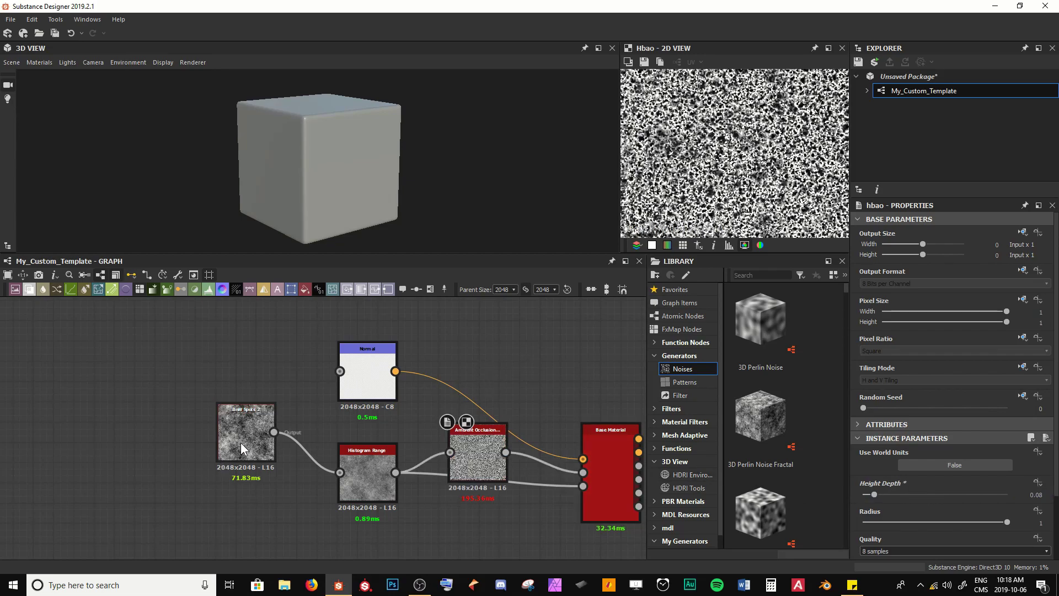
Delete the BnW Spots 2 node and move the Base Material node slightly up in the graph.
left_click(242, 445)
key("Delete")
scroll(516, 309, "down", 3)
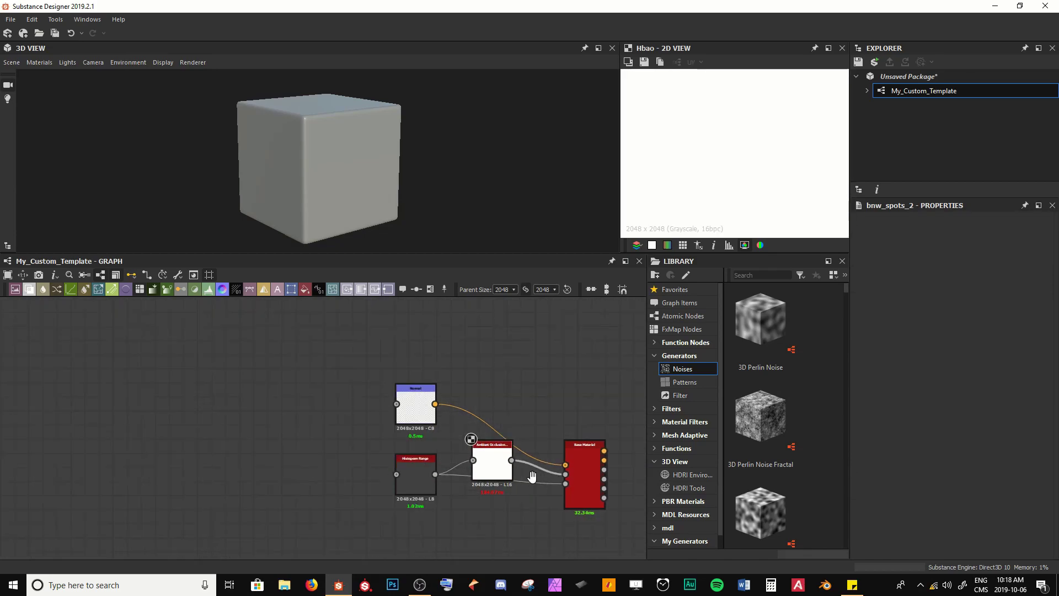
middle_click_drag(532, 415, 428, 448)
left_click_drag(472, 448, 475, 415)
left_click(432, 512)
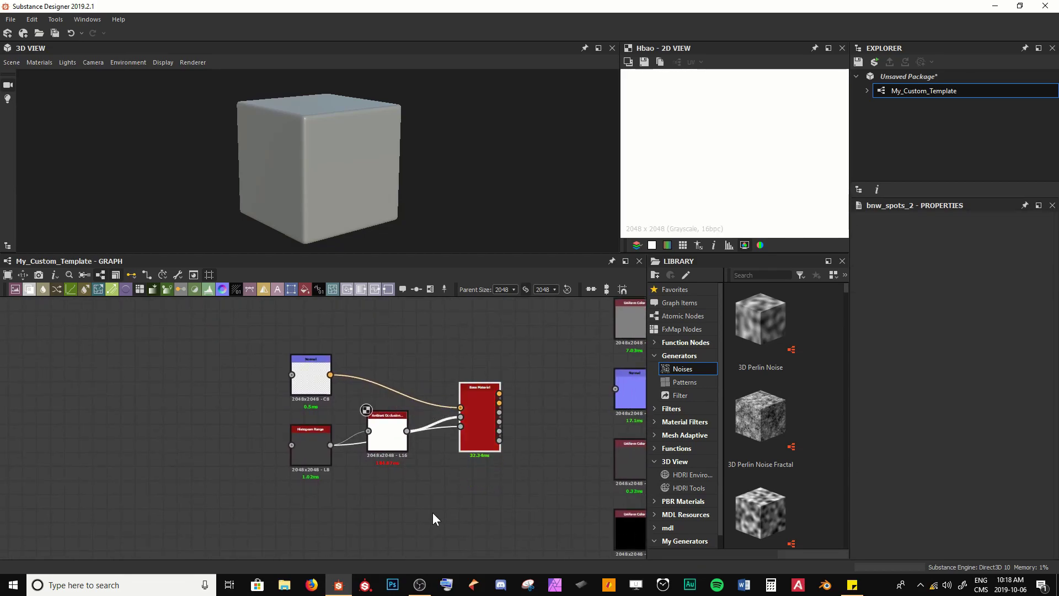
Preview the Base Material node in the 2D view, and delete the six placeholder nodes wired into the template's outputs.
double_click(478, 419)
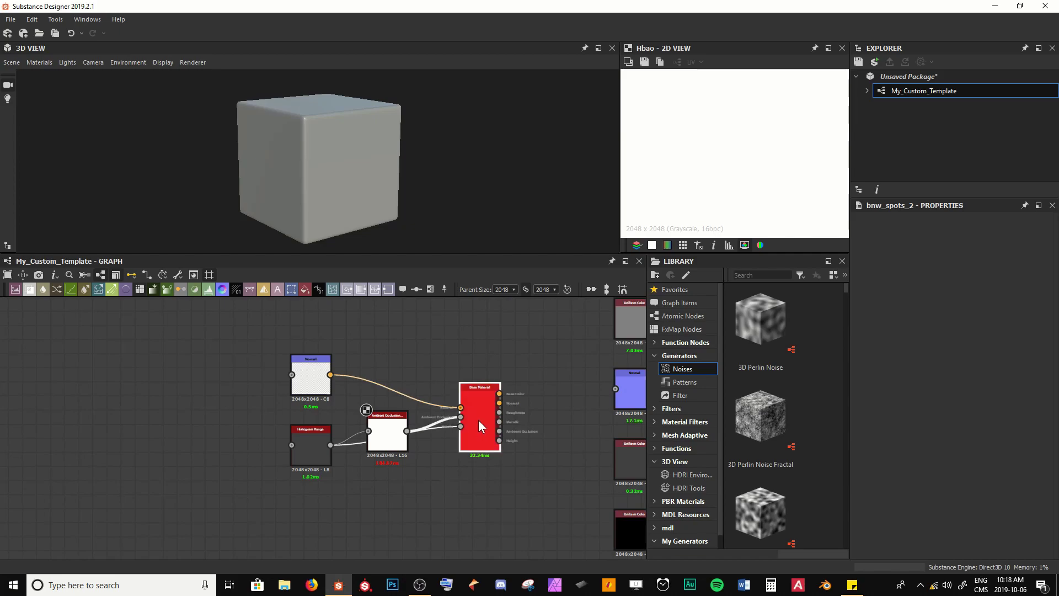
scroll(515, 395, "down", 3)
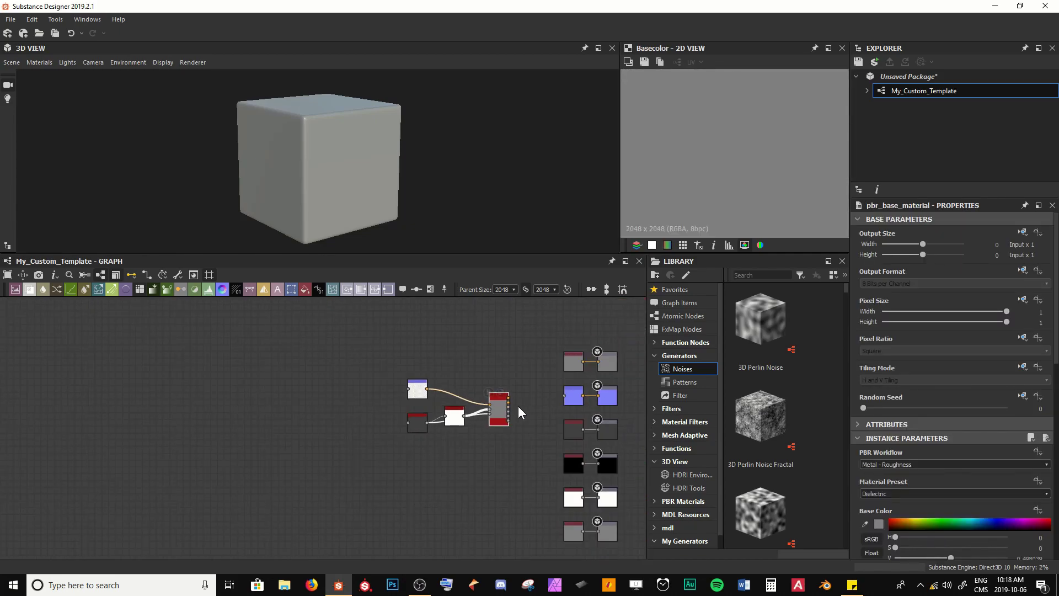
middle_click_drag(518, 406, 428, 388)
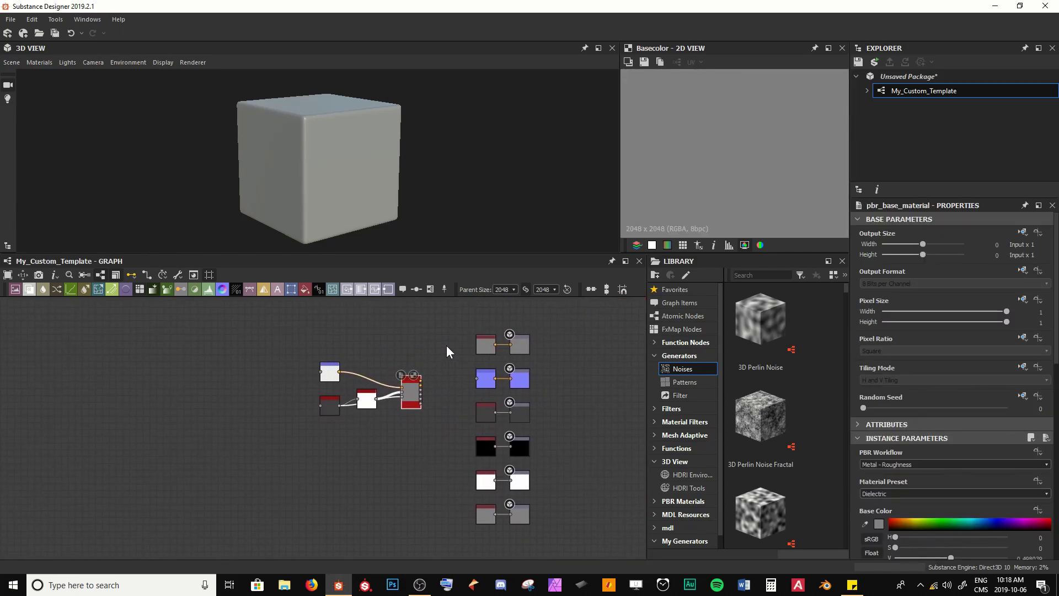
left_click_drag(454, 329, 481, 515)
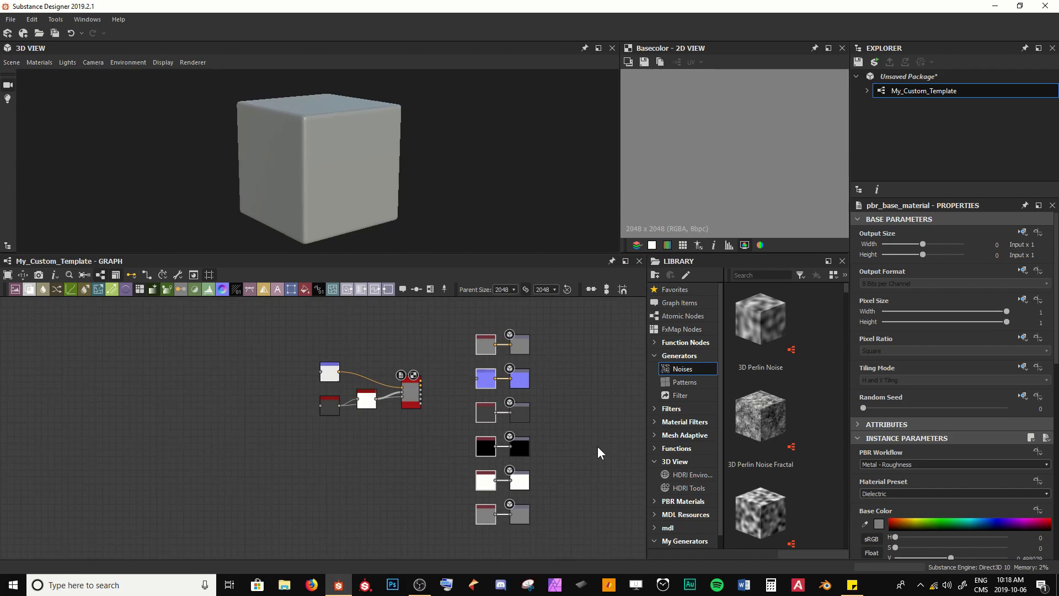
key("ctrl+z")
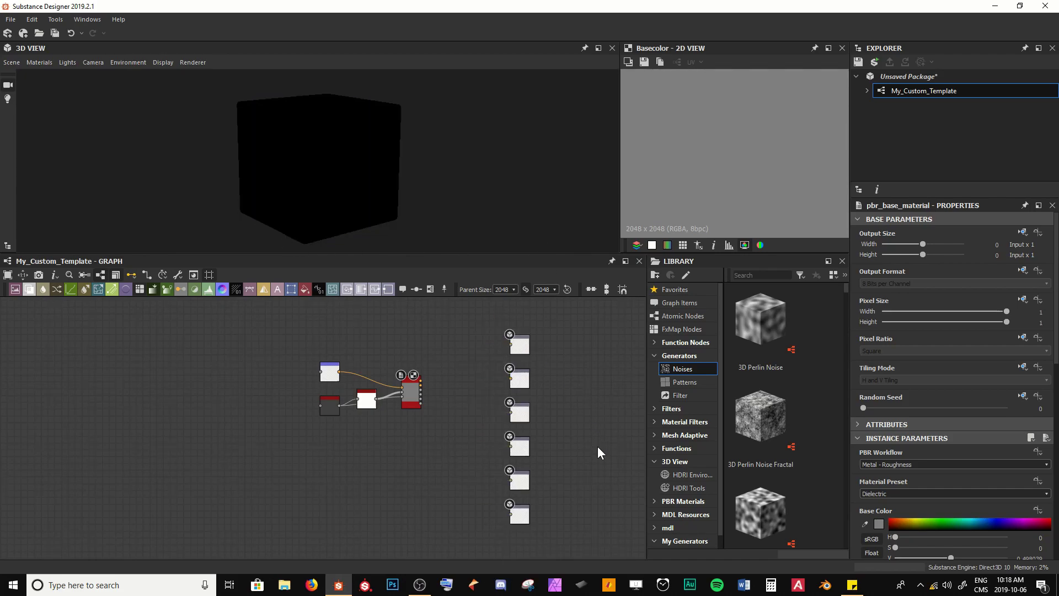
Move the Normal, Histogram Range, Ambient Occlusion and Base Material nodes together closer to the column of output nodes.
left_click_drag(269, 353, 439, 441)
left_click_drag(413, 396, 464, 423)
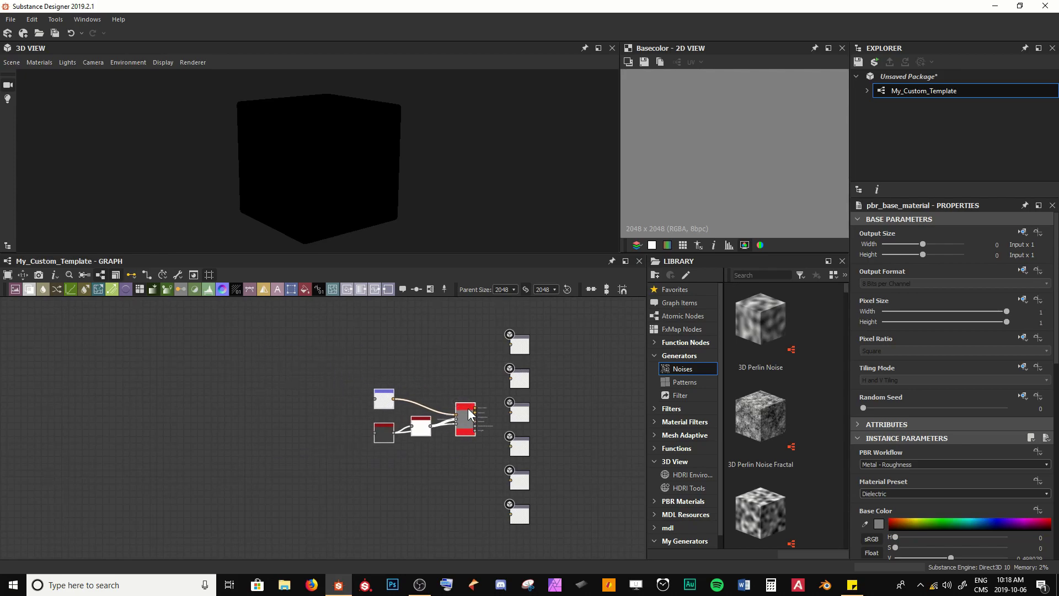
left_click(464, 378)
scroll(463, 378, "up", 4)
middle_click_drag(461, 392, 509, 368)
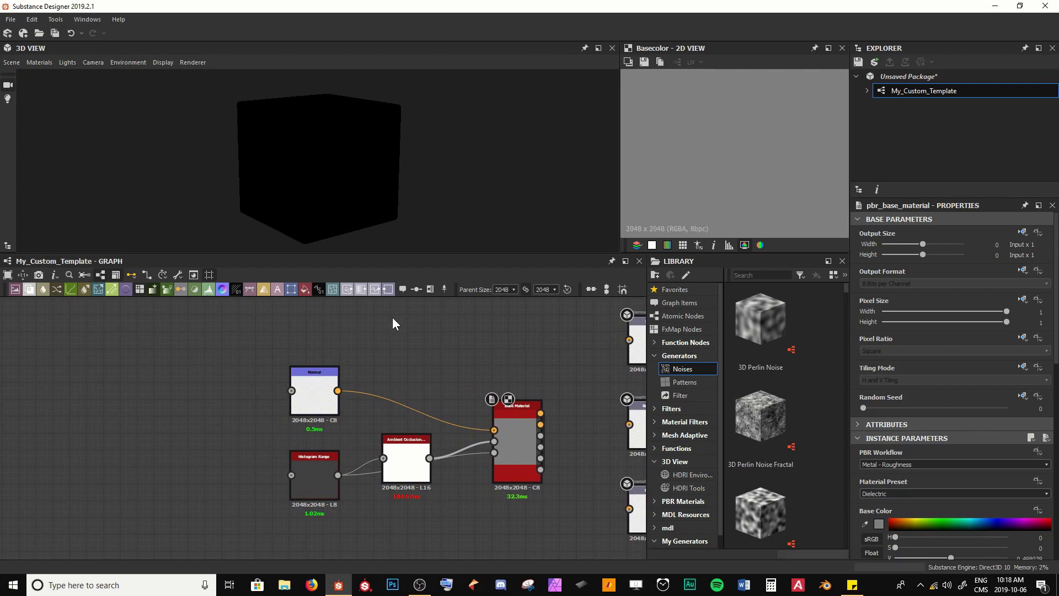
Display the Base Material node's outputs on the cube in the 3D view.
right_click(518, 447)
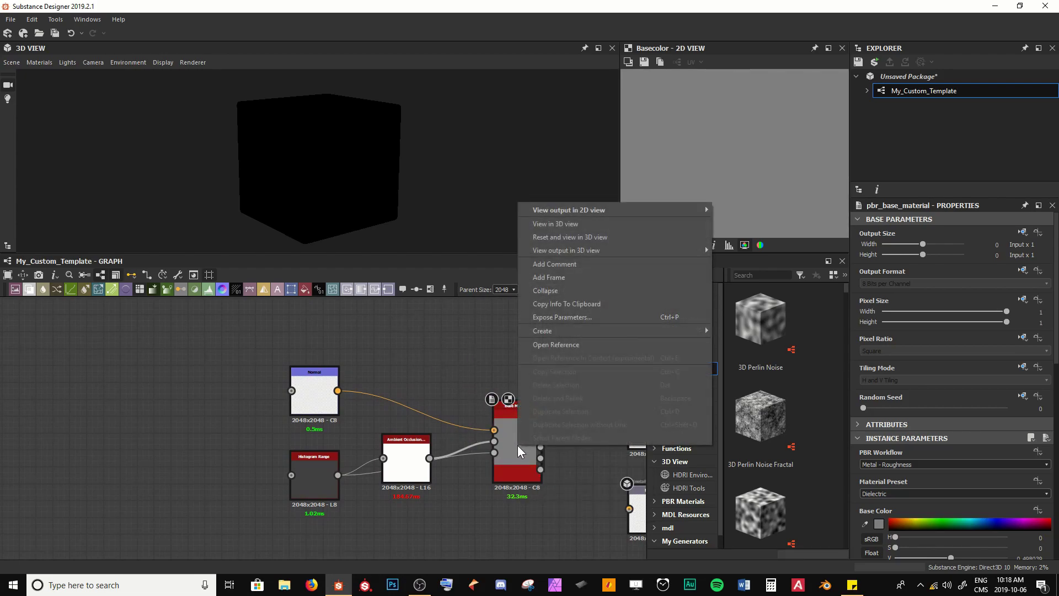
left_click(565, 222)
left_click_drag(249, 170, 273, 172)
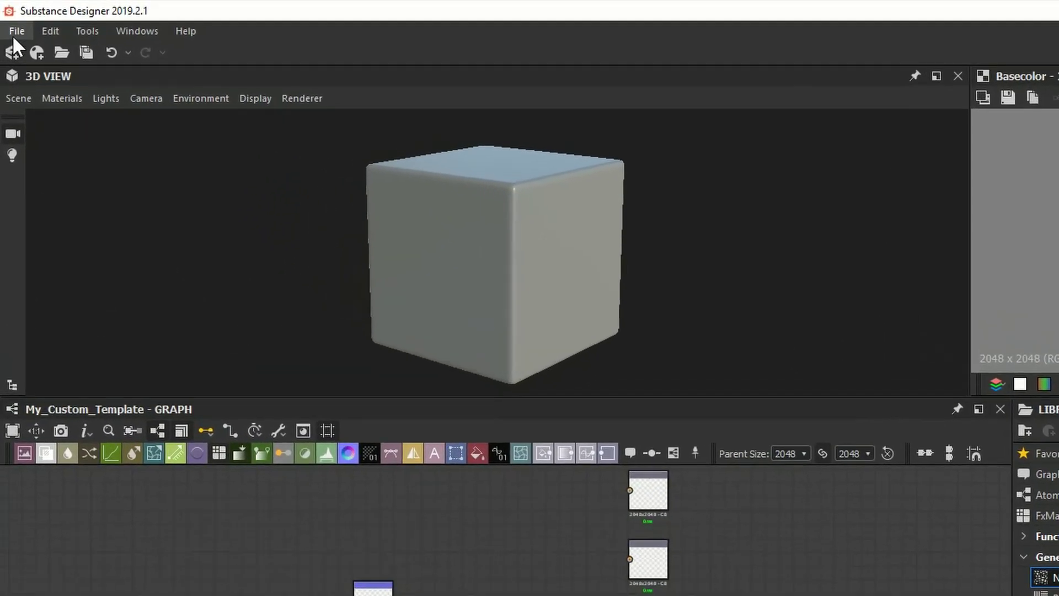
Save the package as My_Custom_Template in Substance Files (*.sbs) format in the Desktop folder My SD Template.
left_click(10, 19)
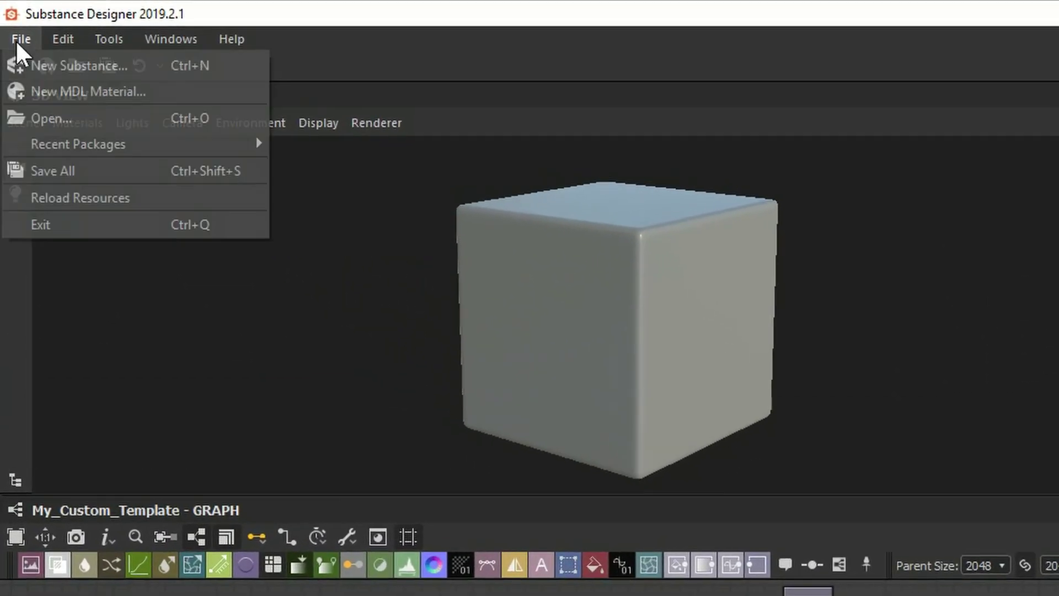
left_click(28, 175)
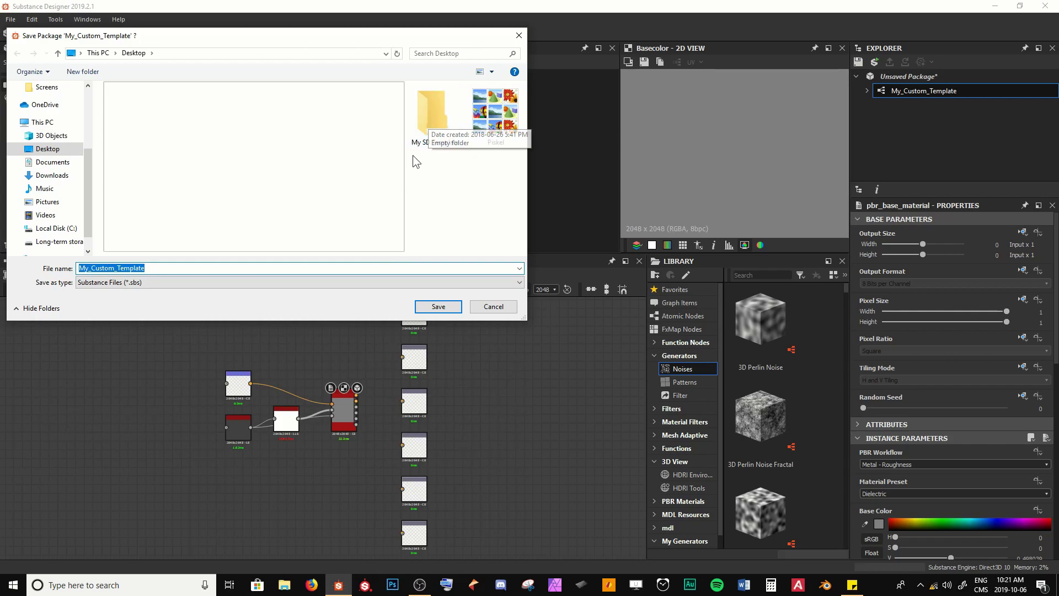
double_click(435, 117)
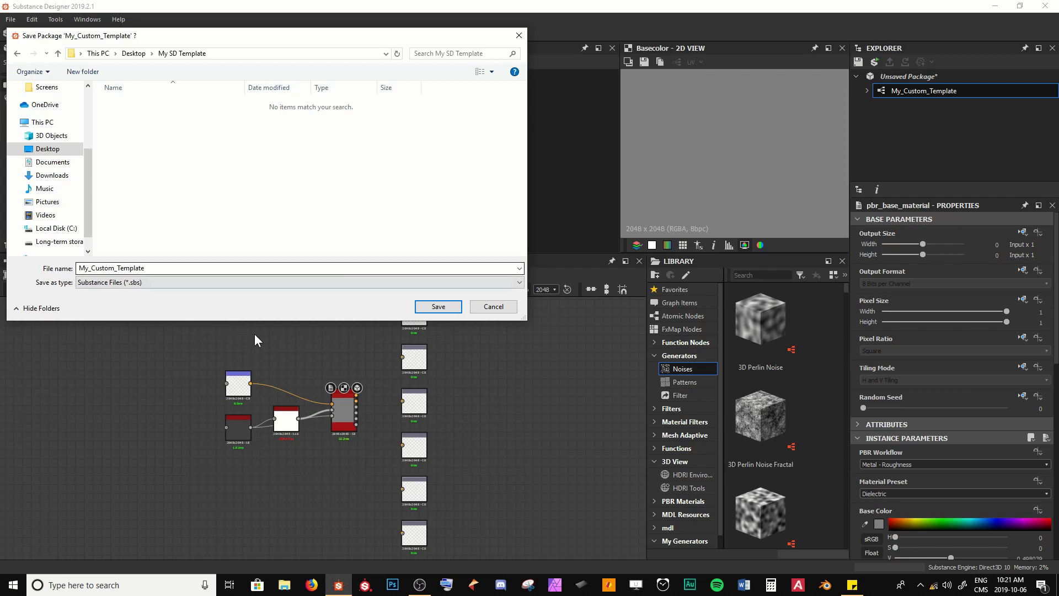
left_click(237, 283)
left_click(233, 287)
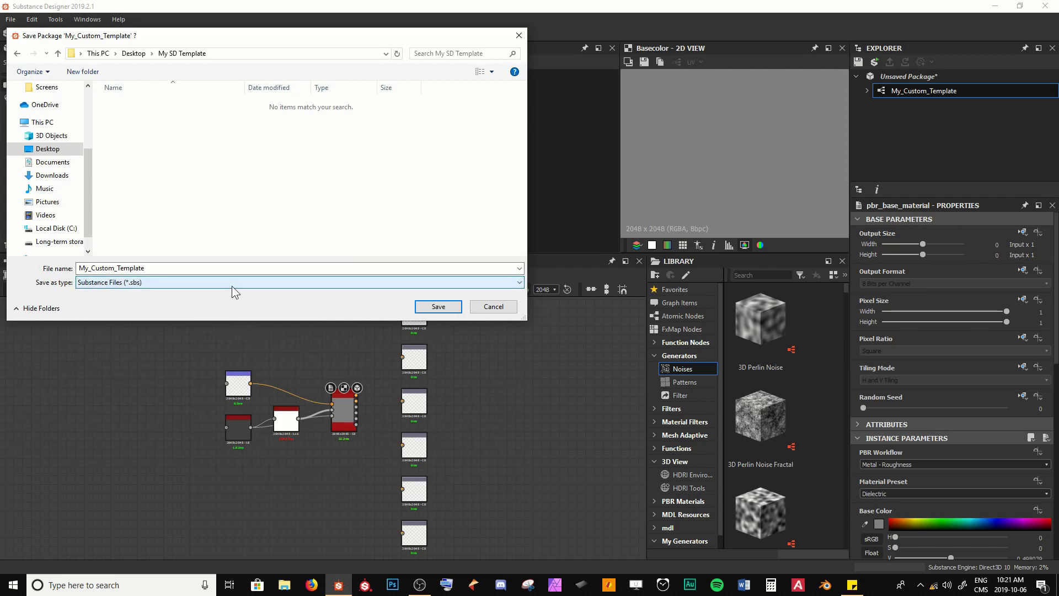
left_click(438, 307)
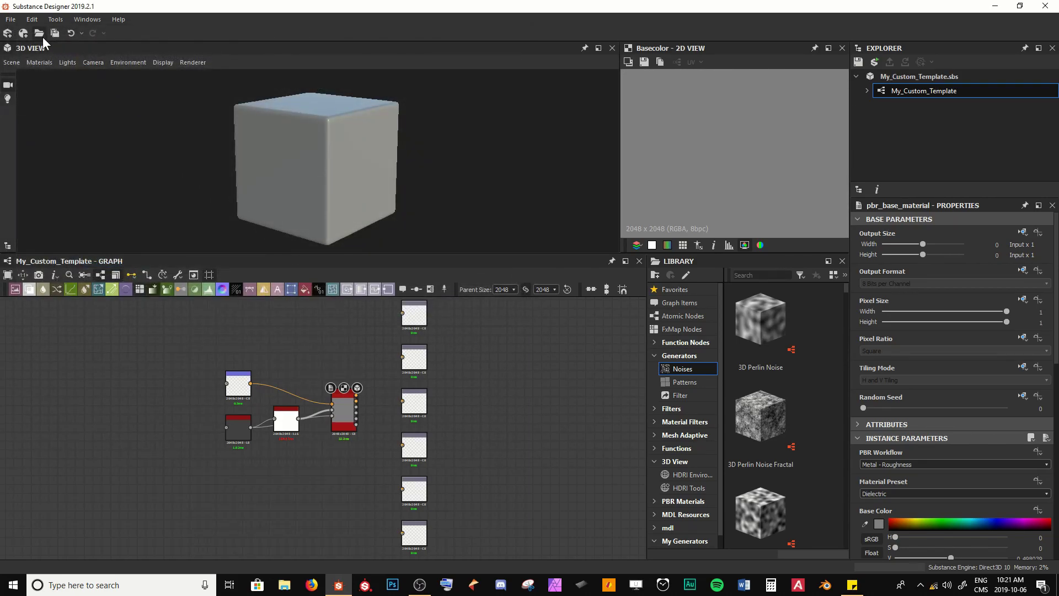
In the user project's general preferences, add the Desktop folder My SD Template as a templates directory and apply the change.
left_click(32, 19)
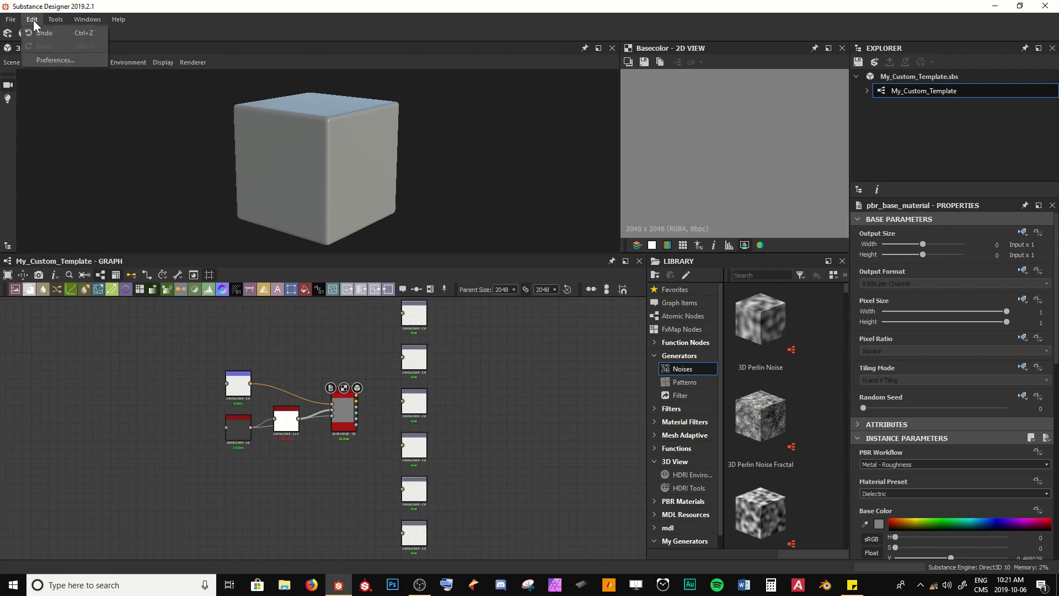
left_click(44, 59)
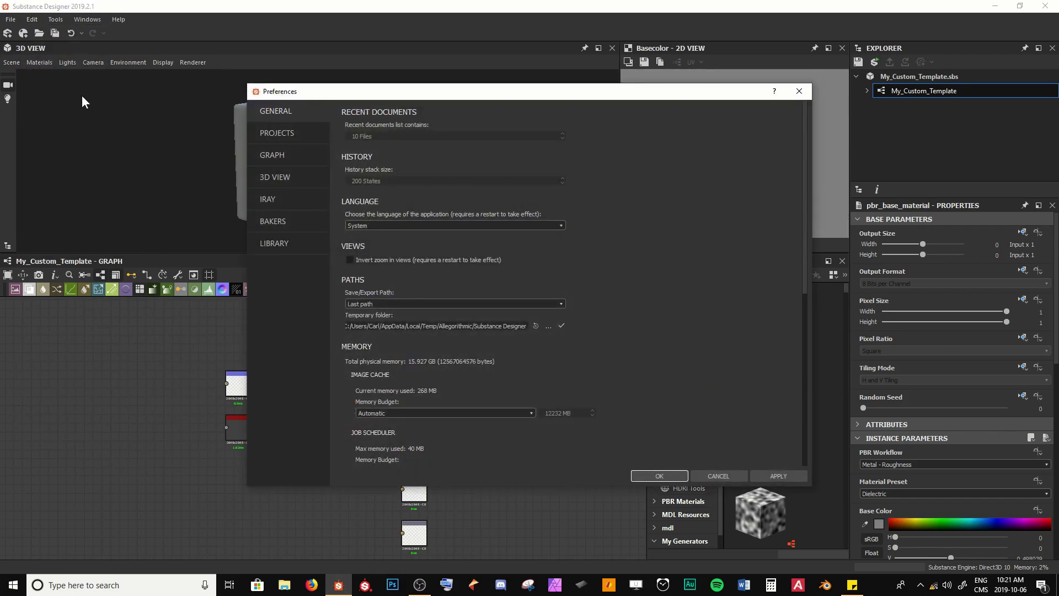
left_click(266, 136)
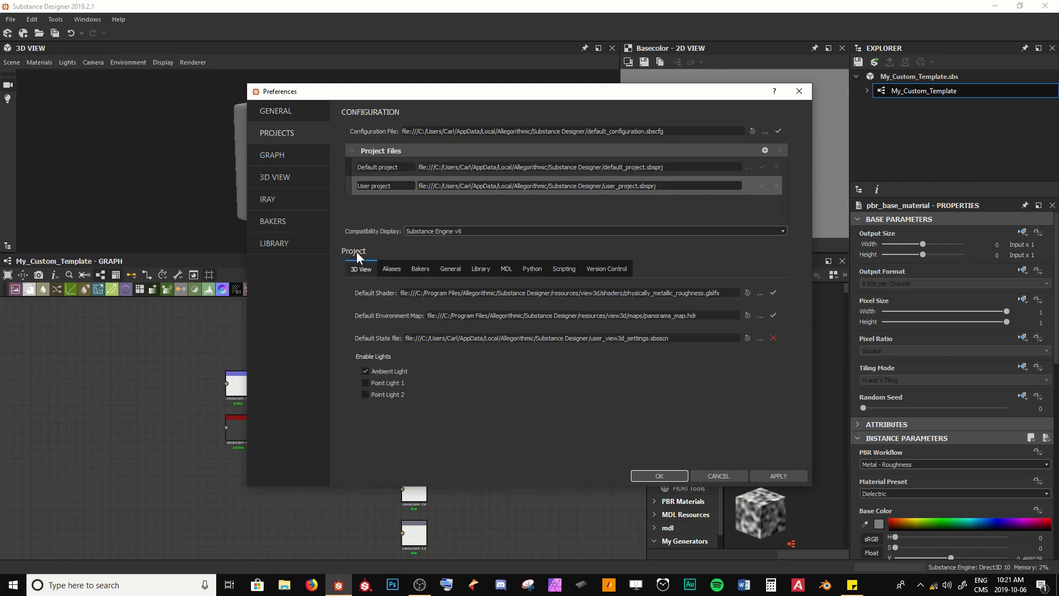
left_click(451, 273)
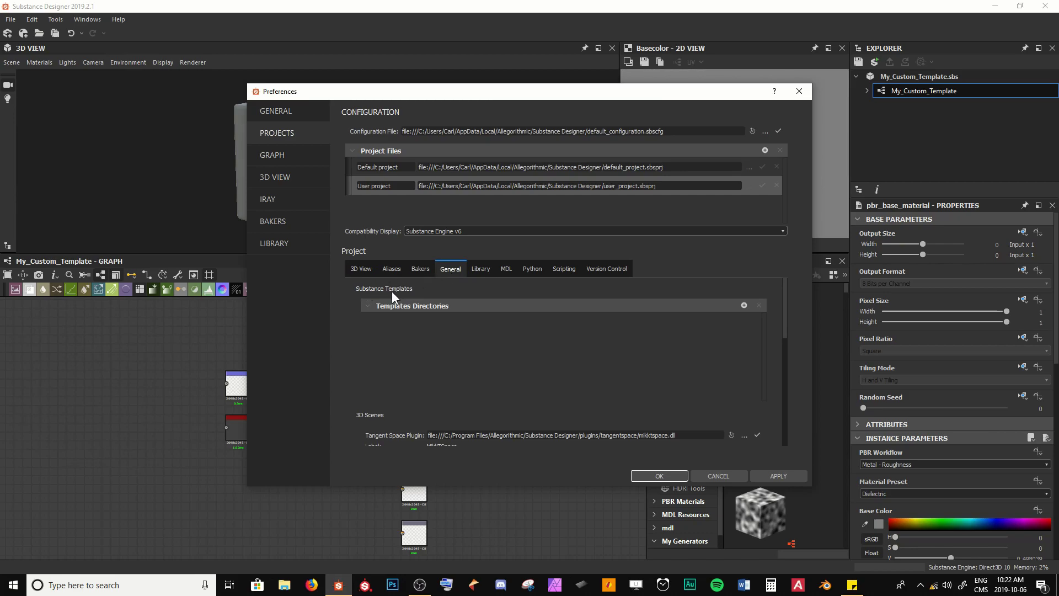
left_click(367, 306)
left_click(745, 307)
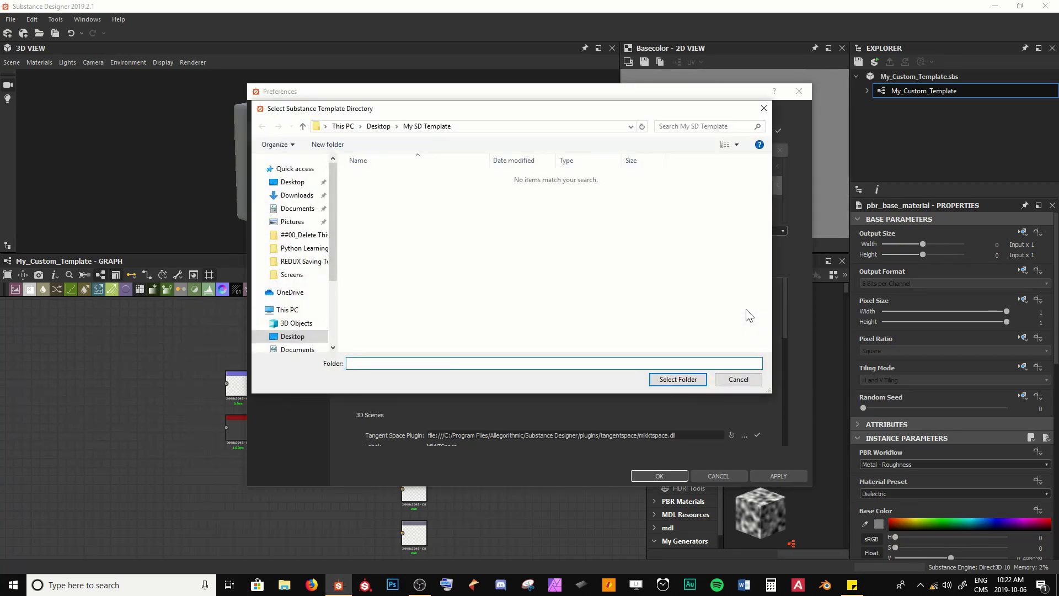
left_click(378, 126)
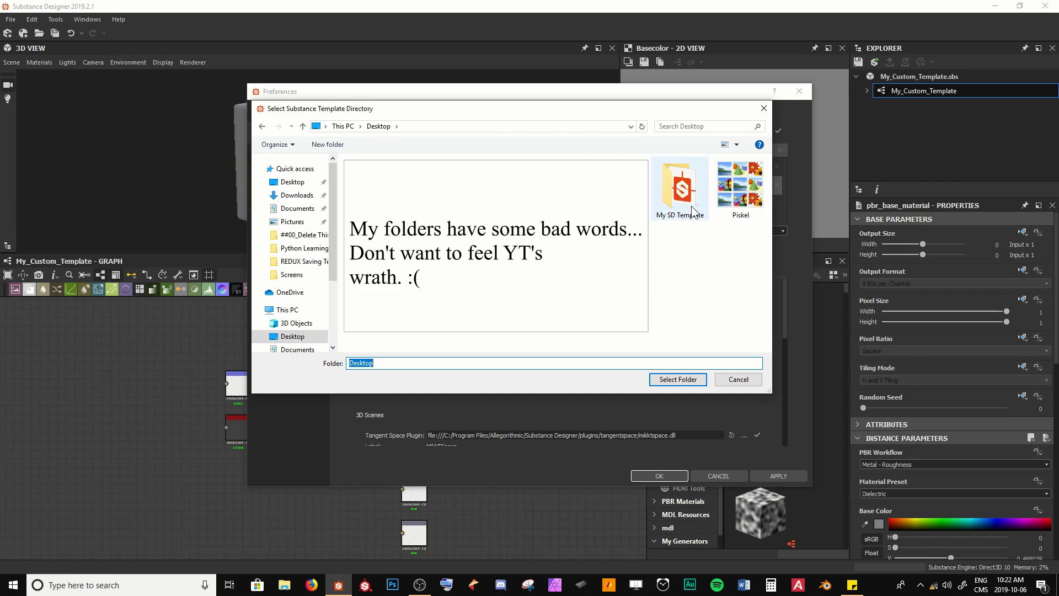
left_click(682, 191)
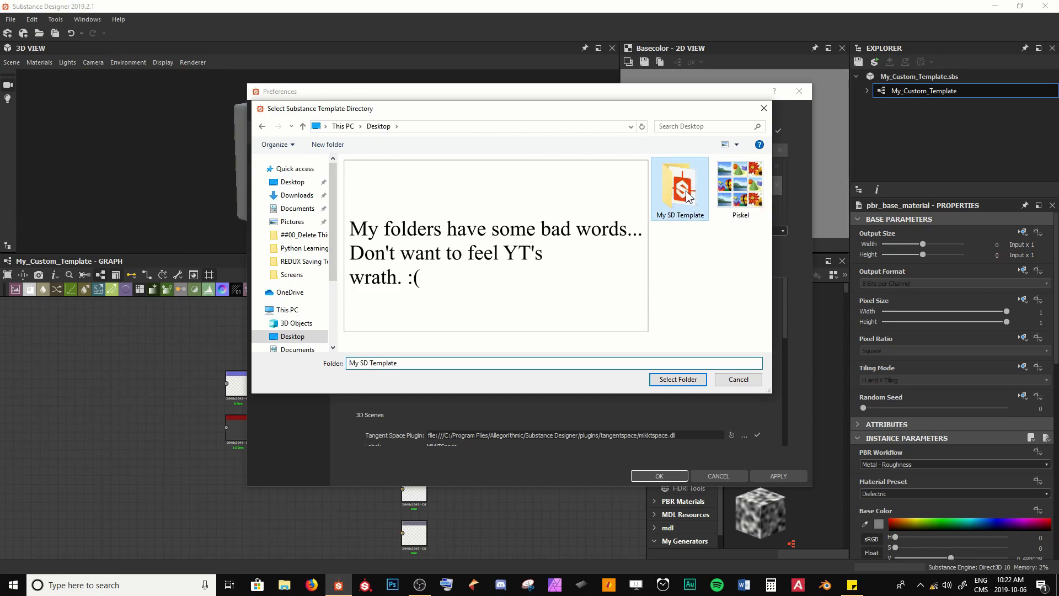
left_click(678, 379)
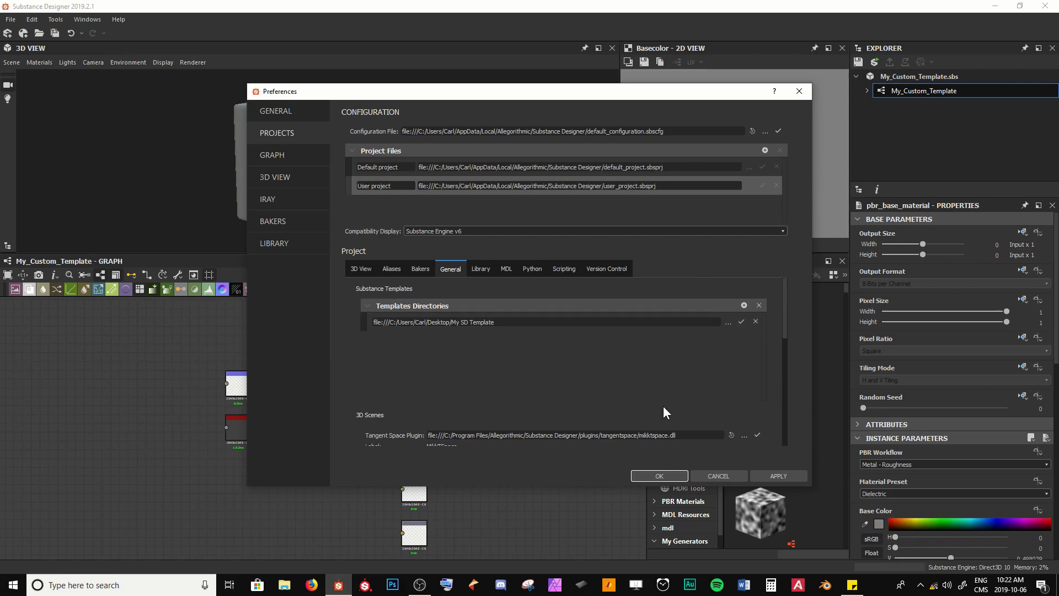
left_click(778, 477)
left_click(660, 476)
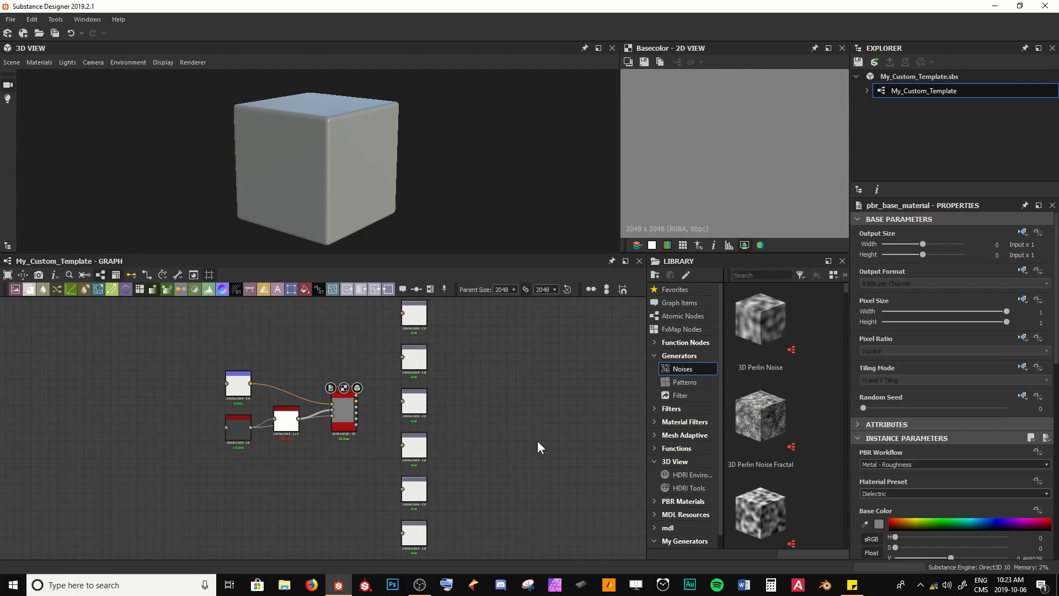
Create a new Substance graph named Test Graph from the My_Custom_Template graph template.
left_click(8, 34)
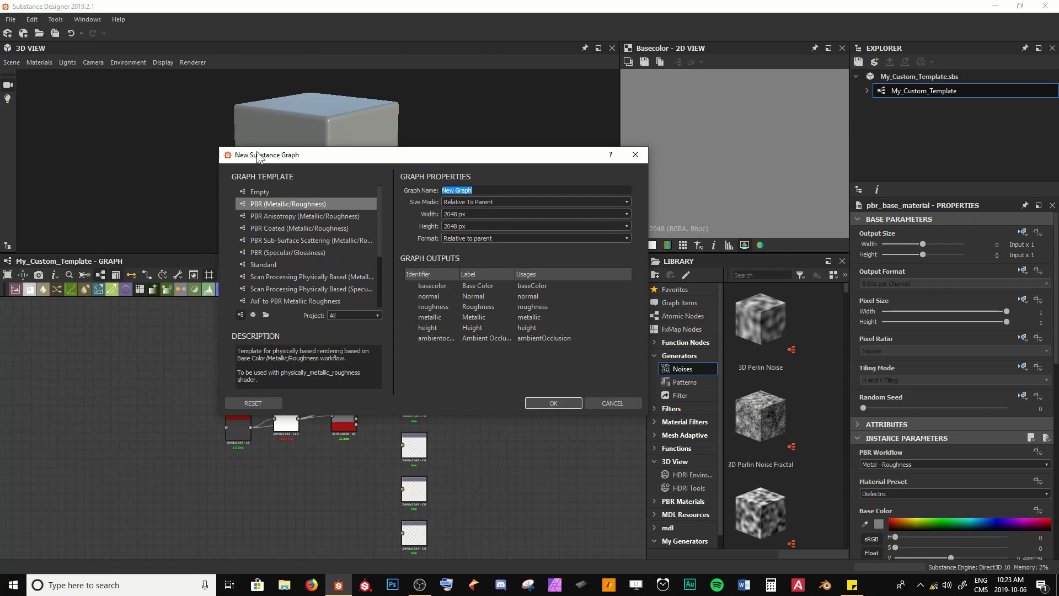
left_click_drag(284, 157, 277, 156)
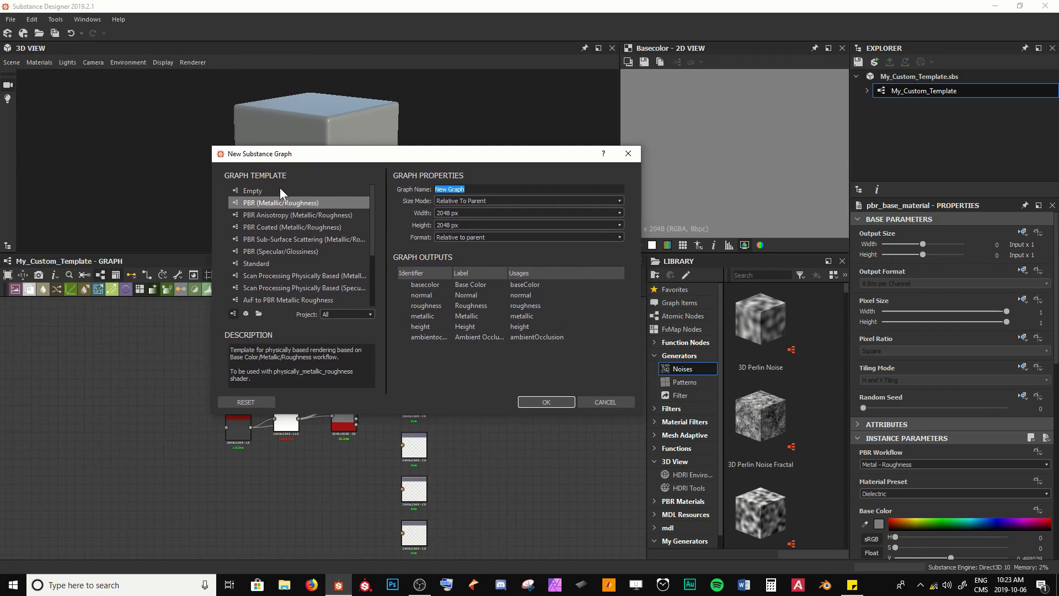
scroll(328, 254, "down", 3)
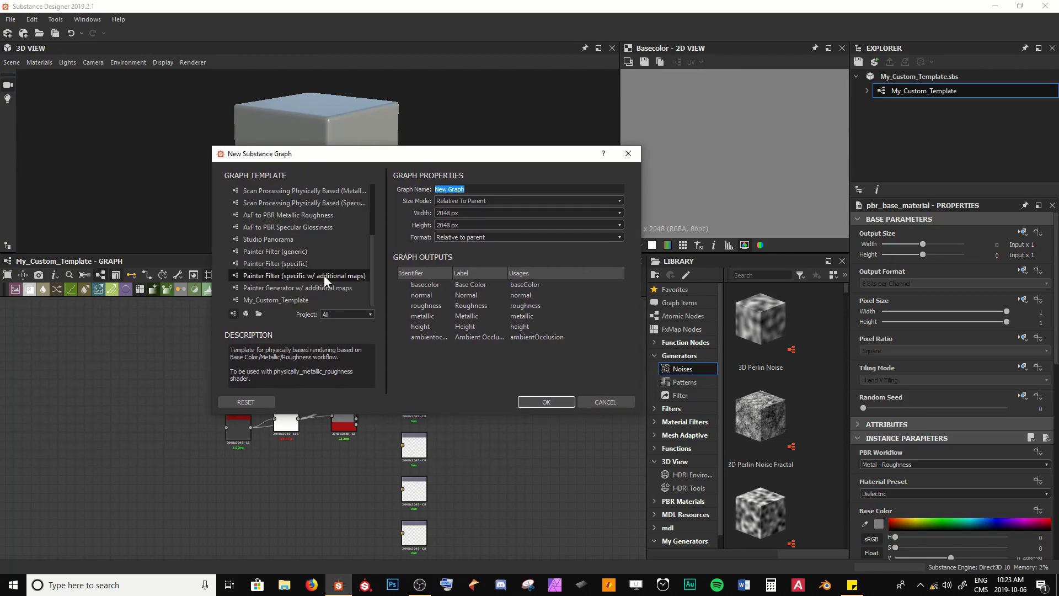
left_click(302, 301)
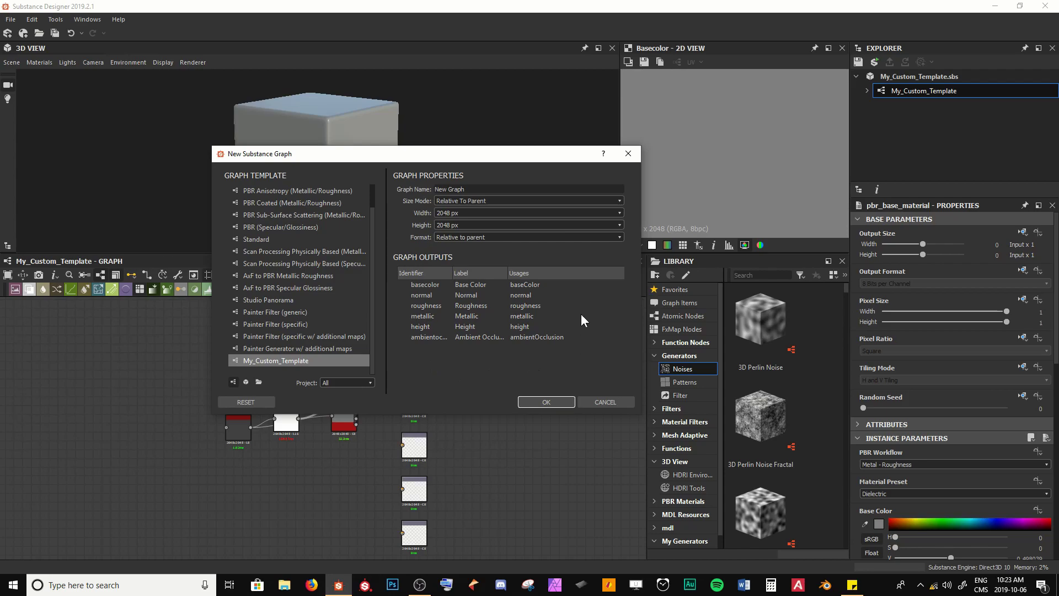
left_click(437, 189)
mouse_move(421, 202)
type("Tes")
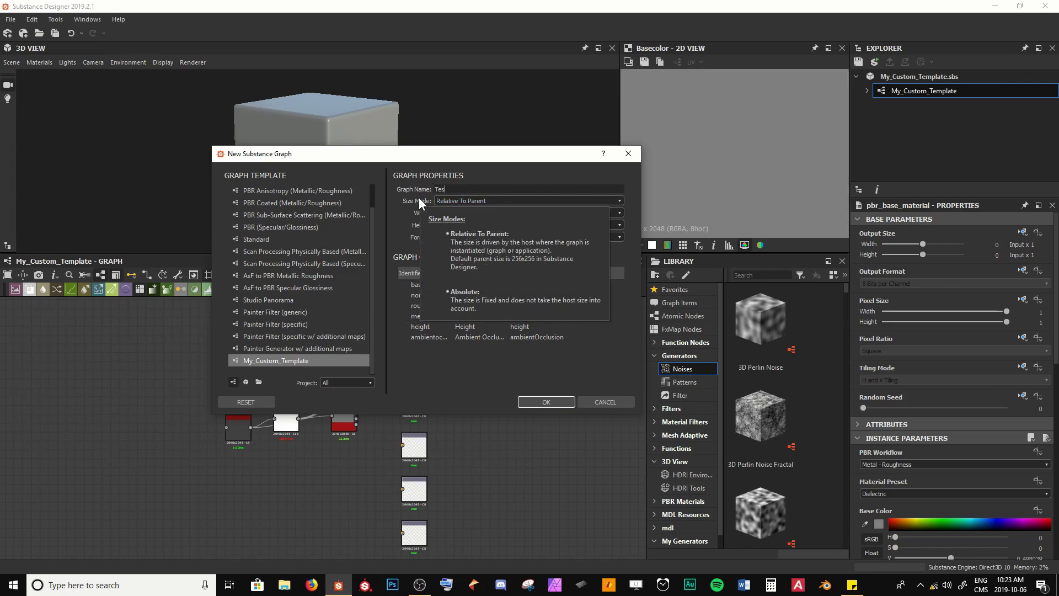
type("t Graph")
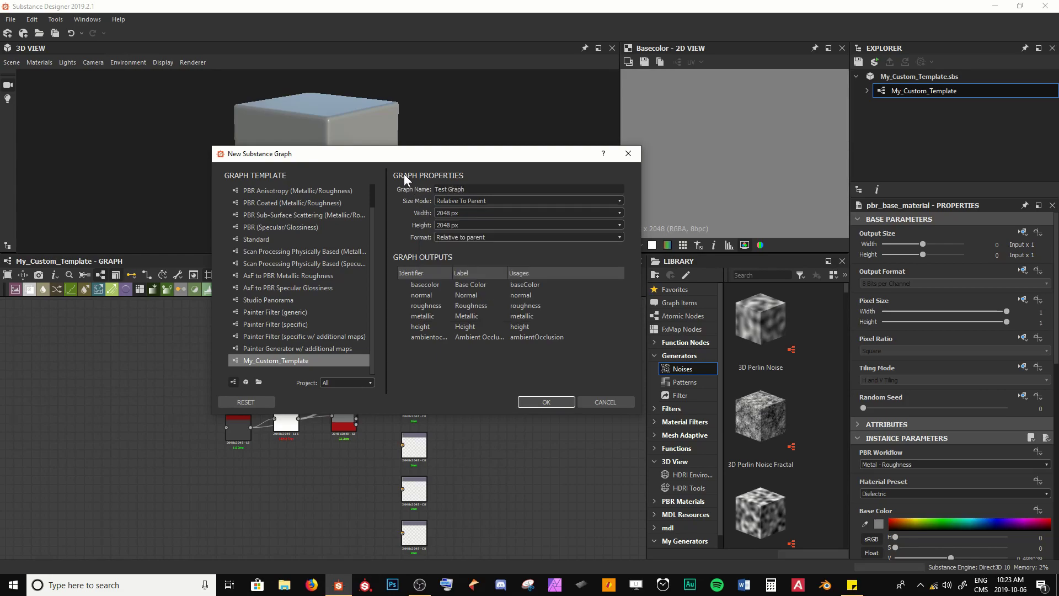
left_click(538, 402)
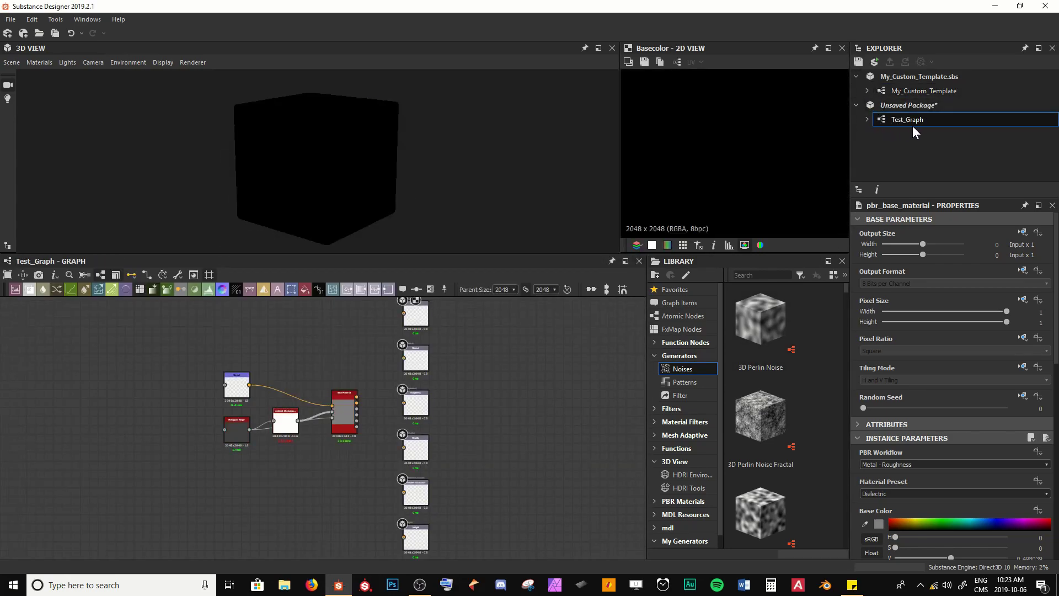
Open the My_Custom_Template graph to compare its node layout with Test_Graph, and return to Test_Graph.
middle_click_drag(312, 296, 366, 298)
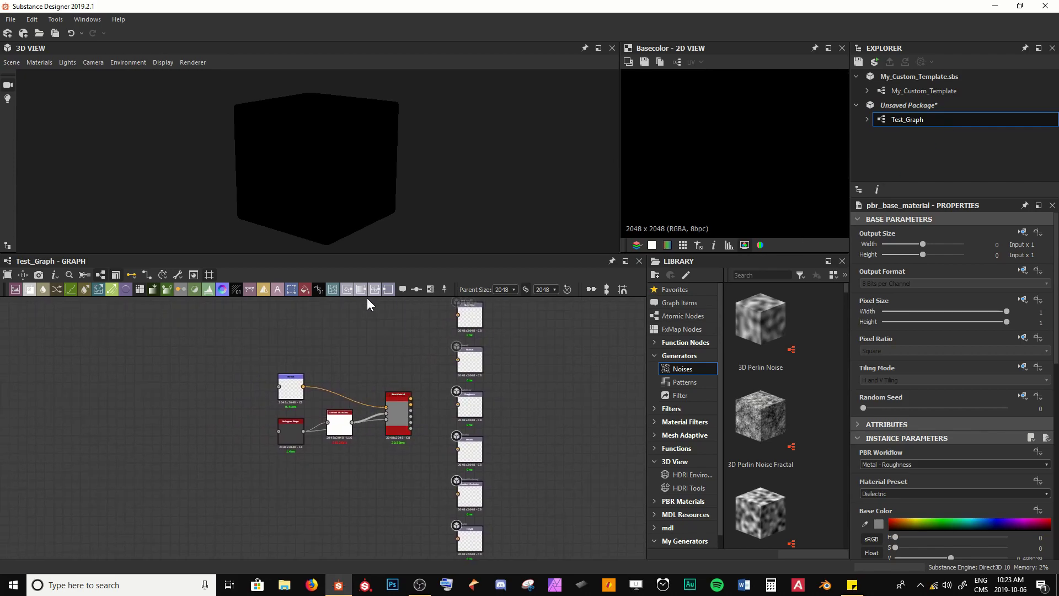
left_click(930, 92)
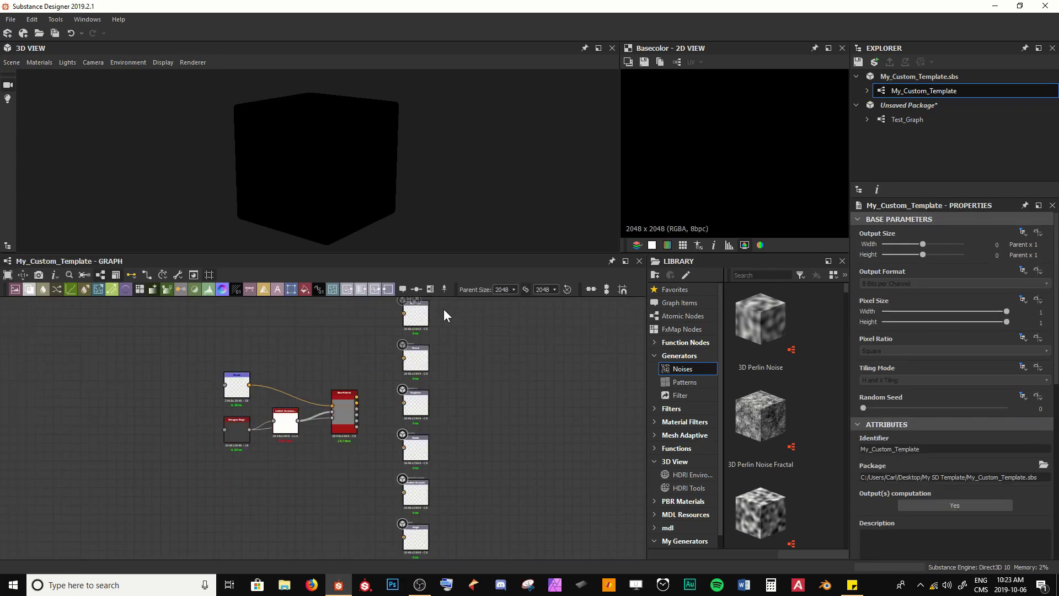
left_click(917, 122)
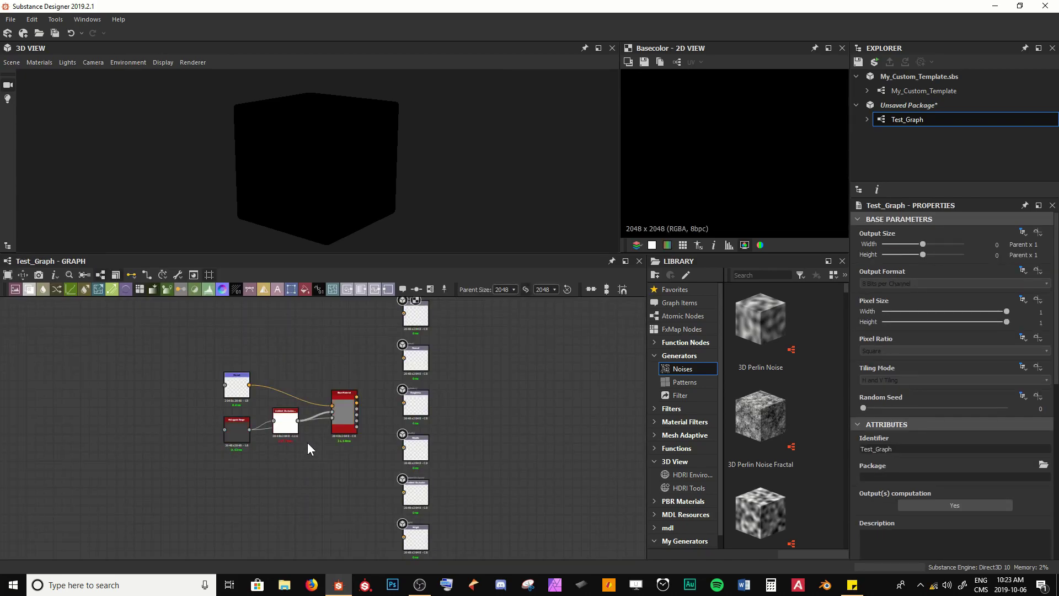
Display the outputs of Test_Graph's Base Material node on the cube in the 3D view and inspect it from another angle.
scroll(352, 407, "up", 5)
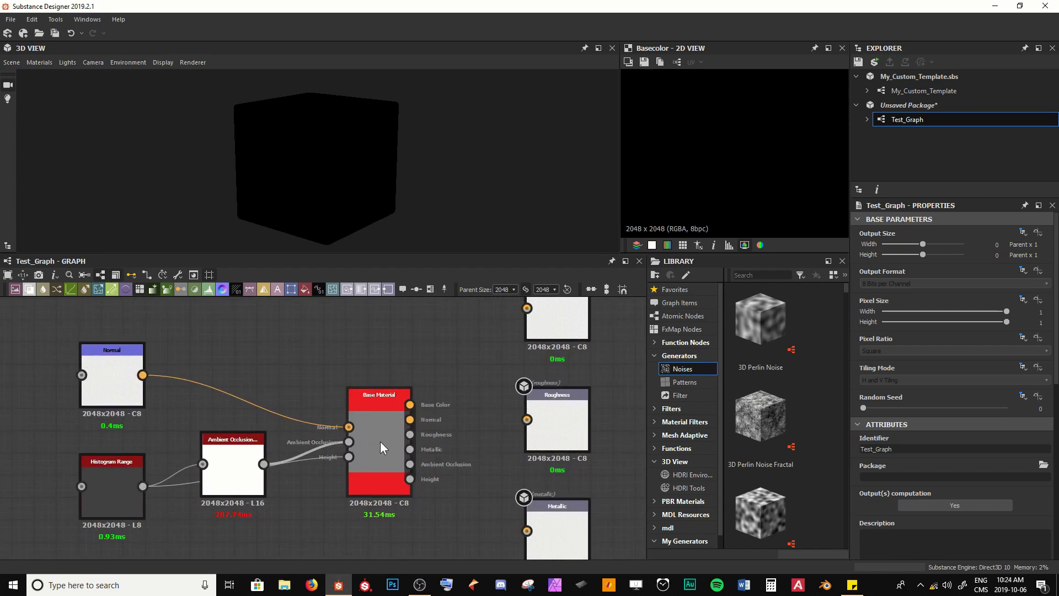
right_click(379, 441)
left_click(415, 221)
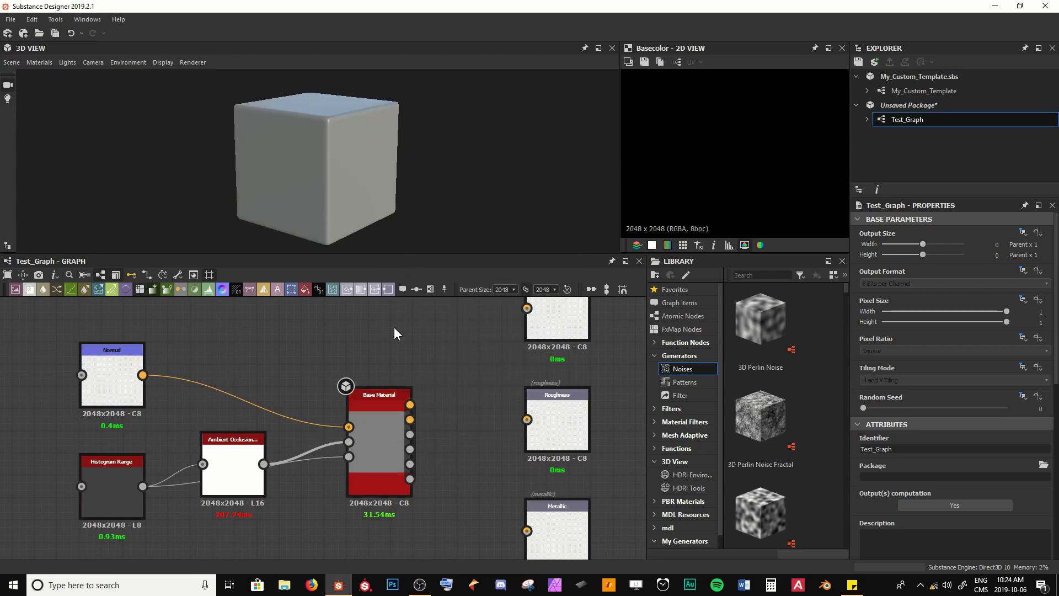
left_click_drag(432, 224, 322, 232)
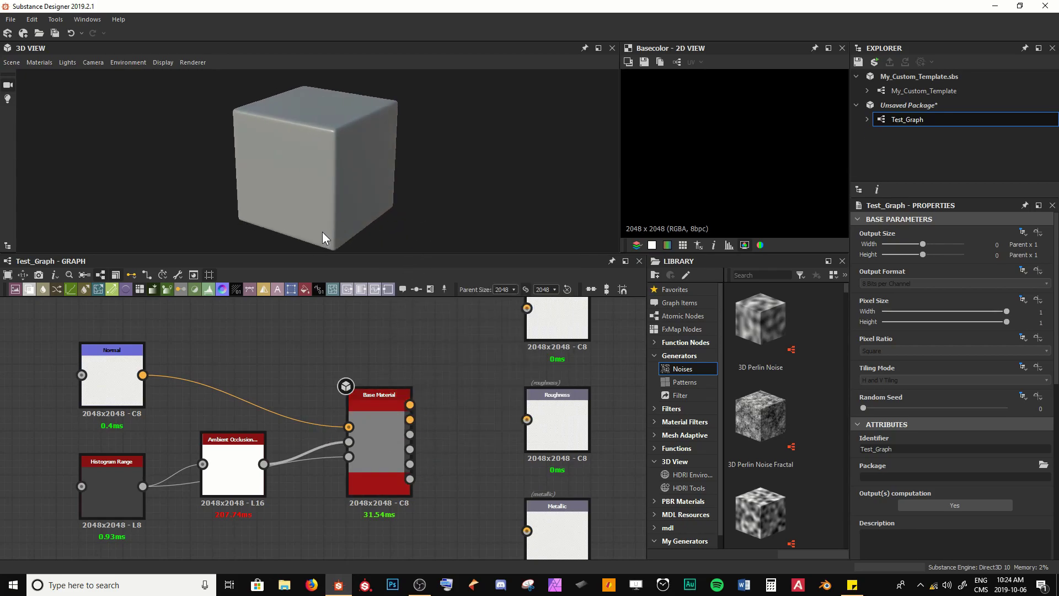